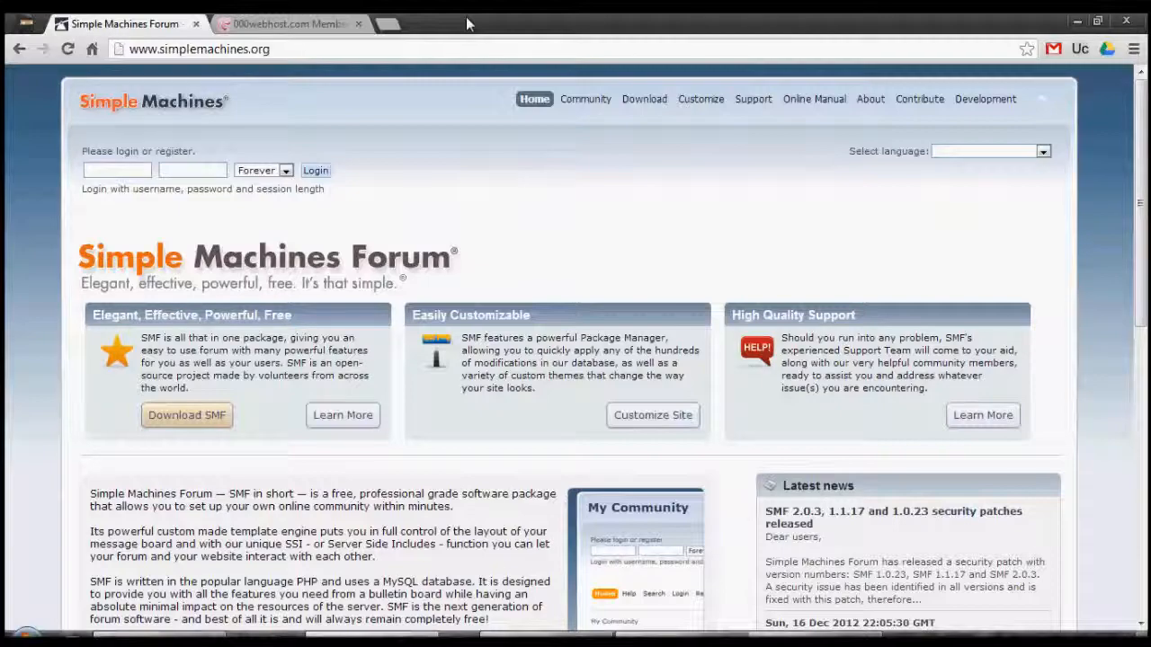
Glance at the 000webhost account, then open the Simple Machines downloads page
click(243, 23)
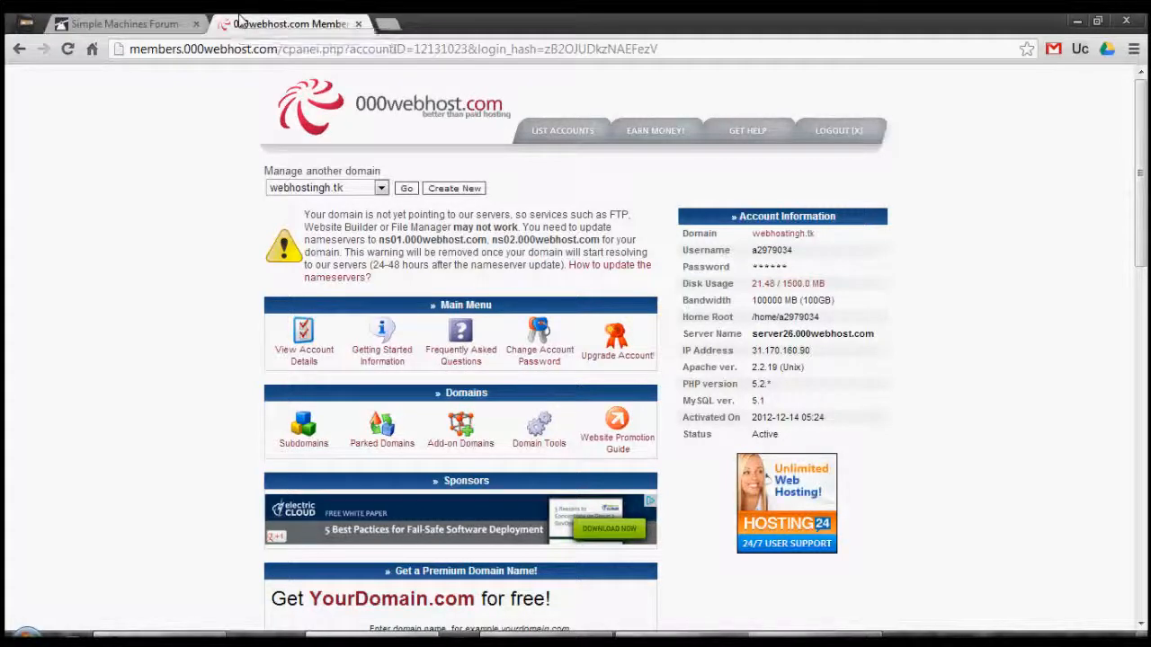
click(160, 22)
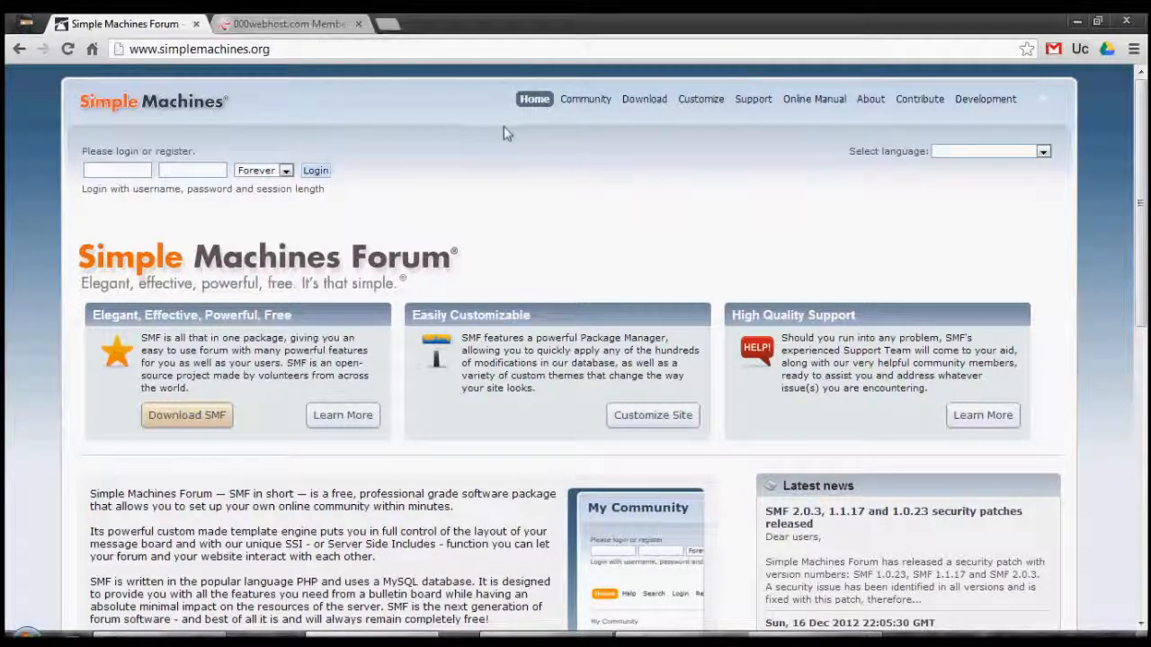
click(644, 106)
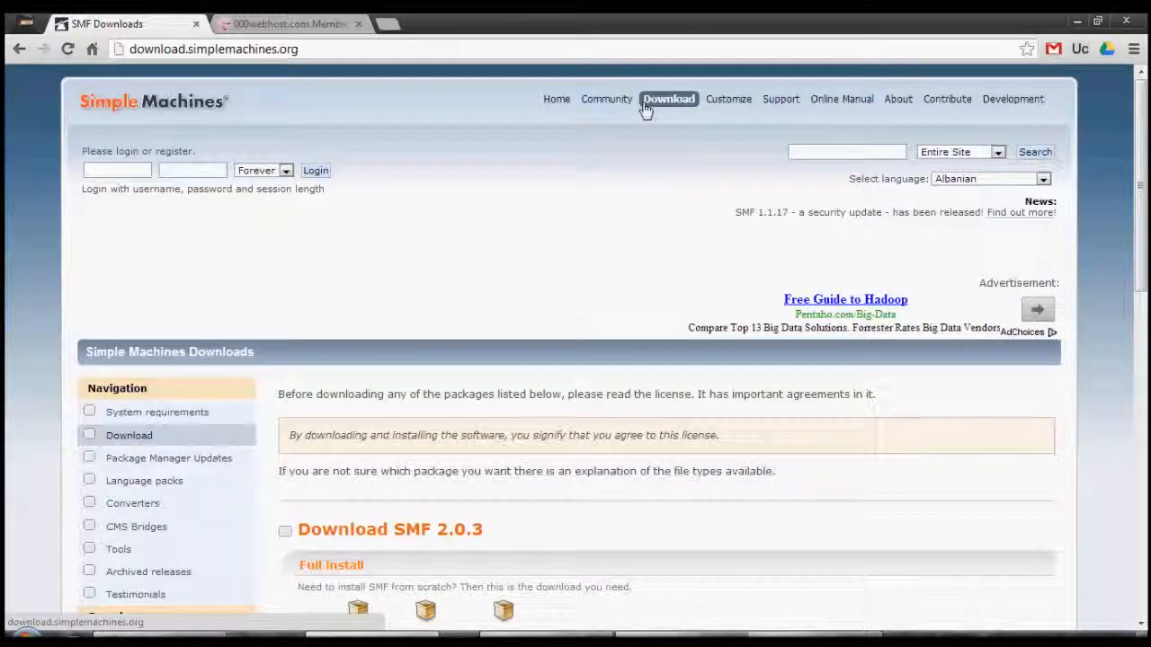
Review the SMF 2.0.3 download packages, then show the desktop
scroll(645, 108, down, 5)
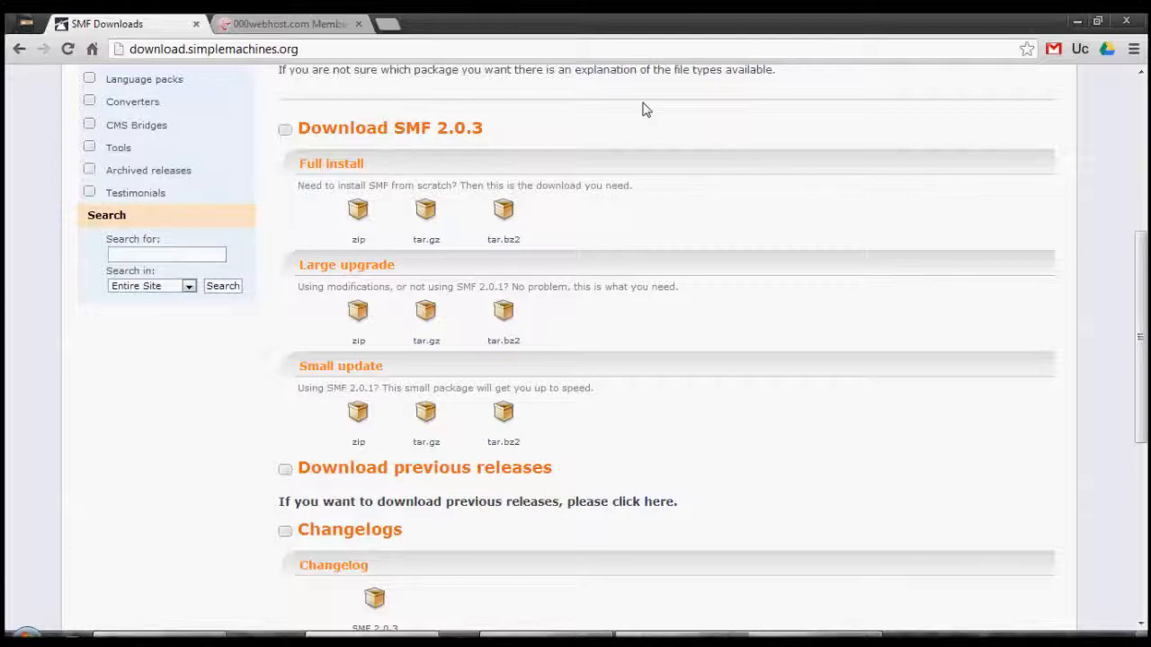
scroll(642, 109, down, 1)
scroll(643, 109, down, 5)
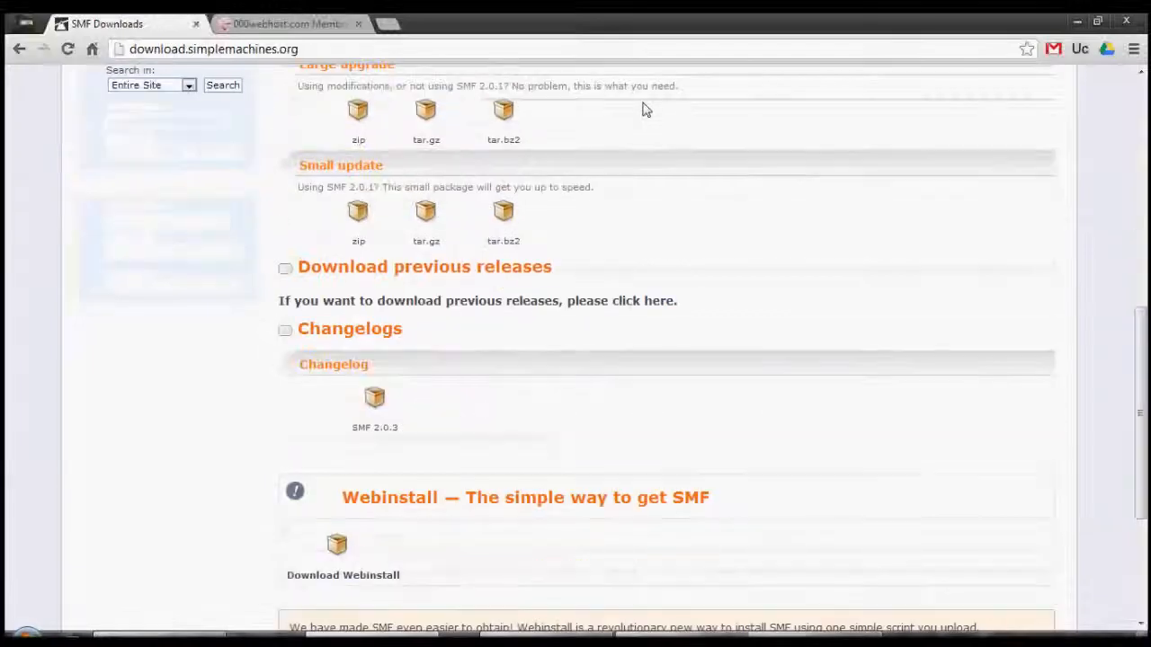
scroll(643, 109, down, 1)
scroll(643, 109, down, 6)
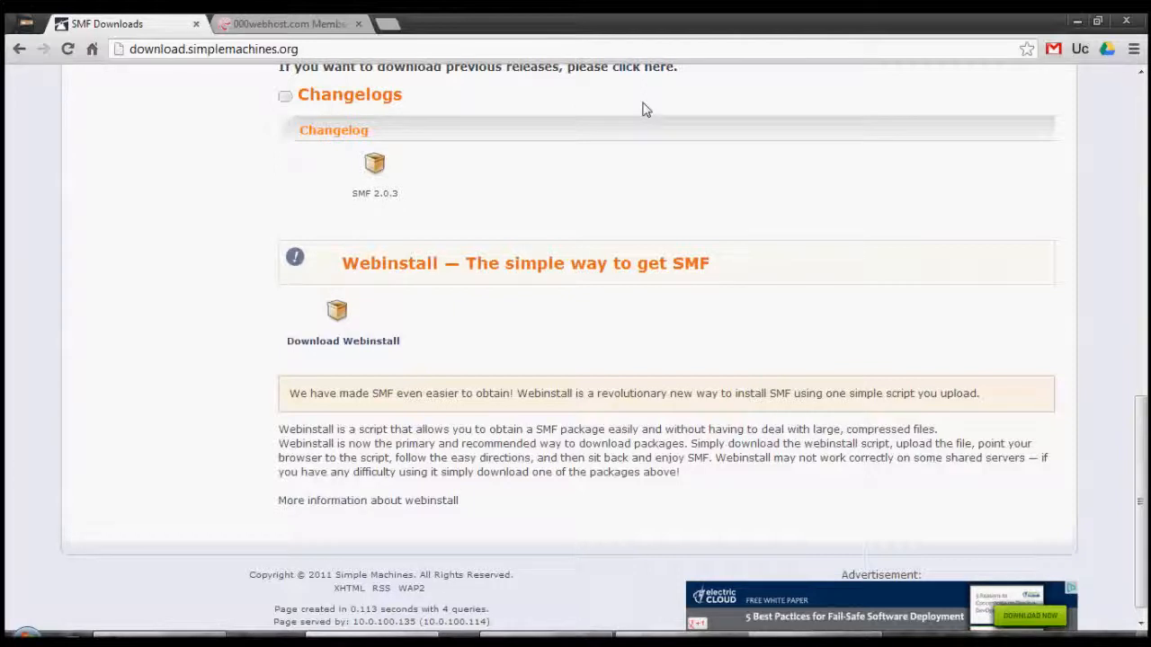
key(Home)
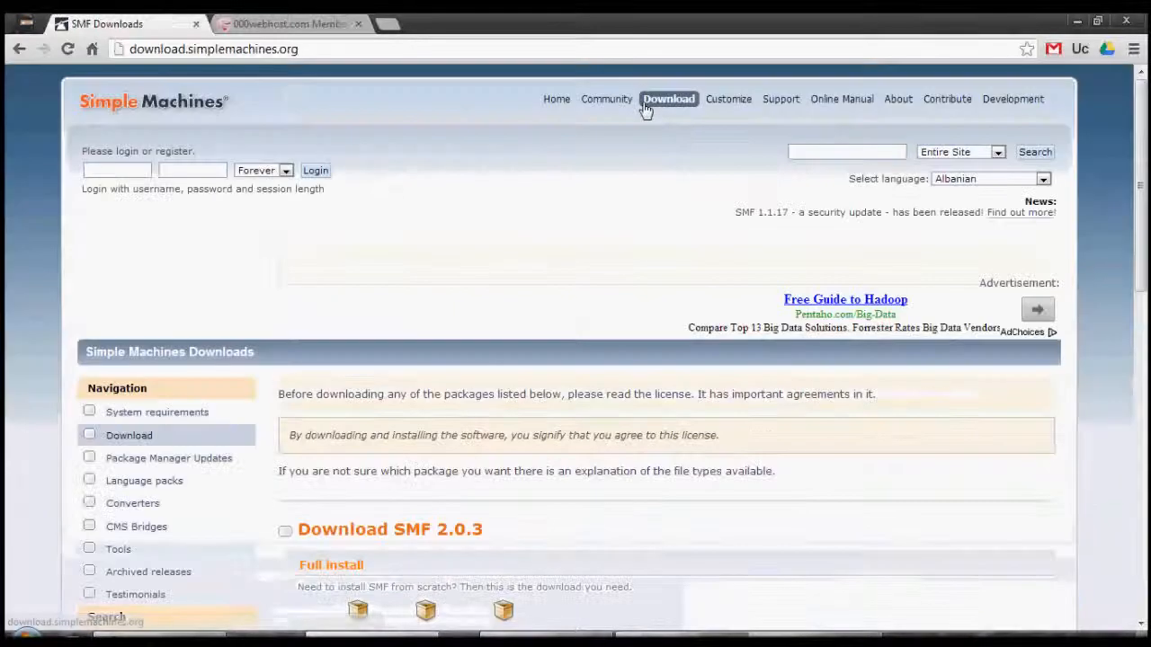
key(Down)
key(Down)
key(Down)
key(Down)
scroll(643, 108, down, 2)
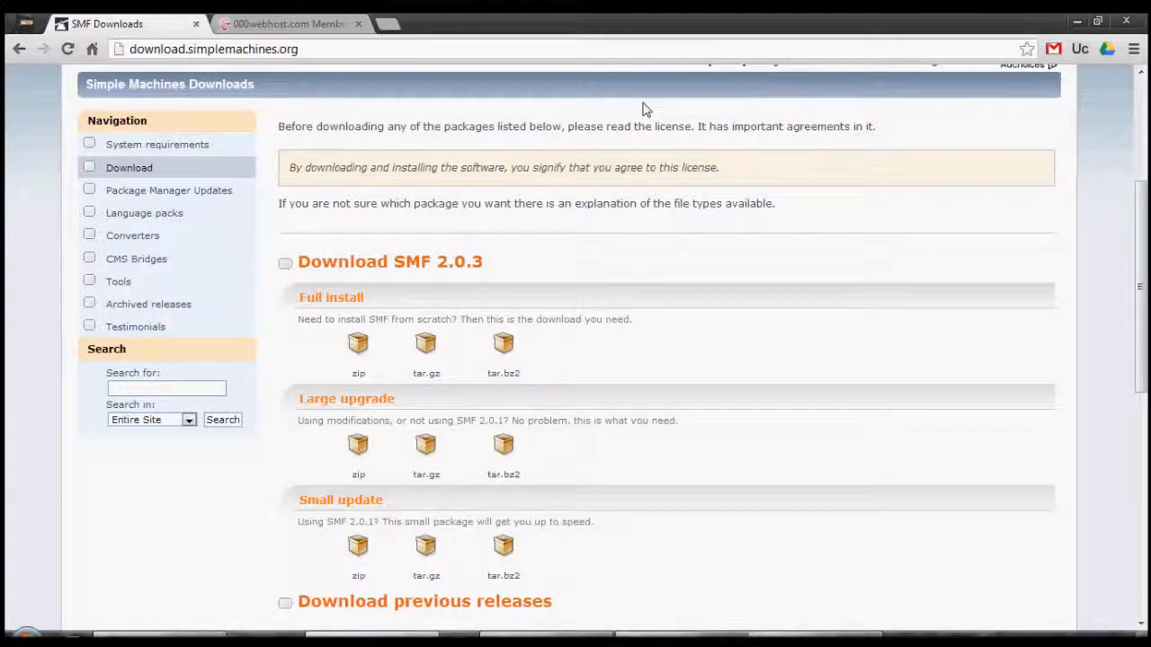
key(super+d)
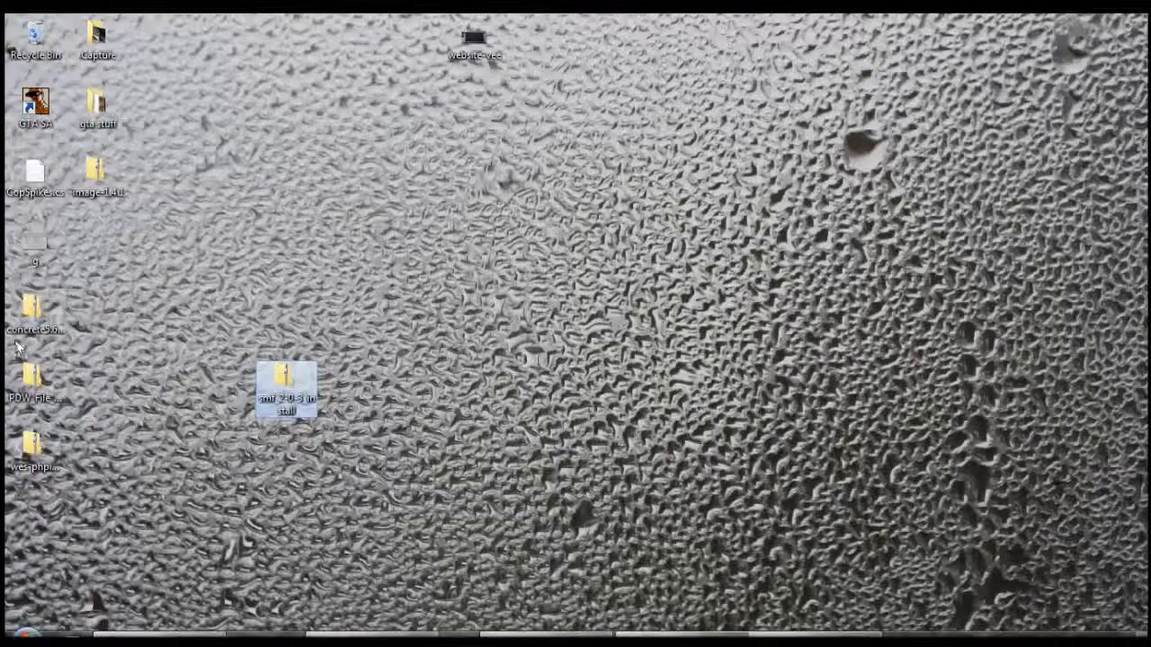
Move the SMF install zip toward the desktop centre and return to the 000webhost control panel
right_click(287, 388)
click(545, 454)
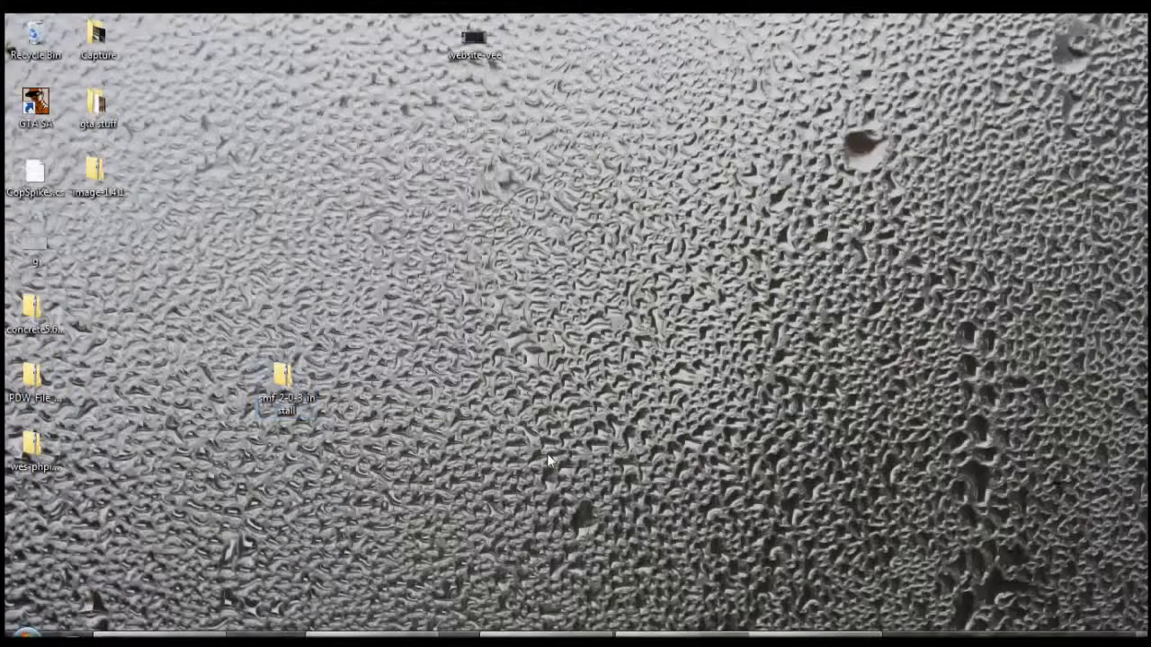
drag(268, 393, 520, 324)
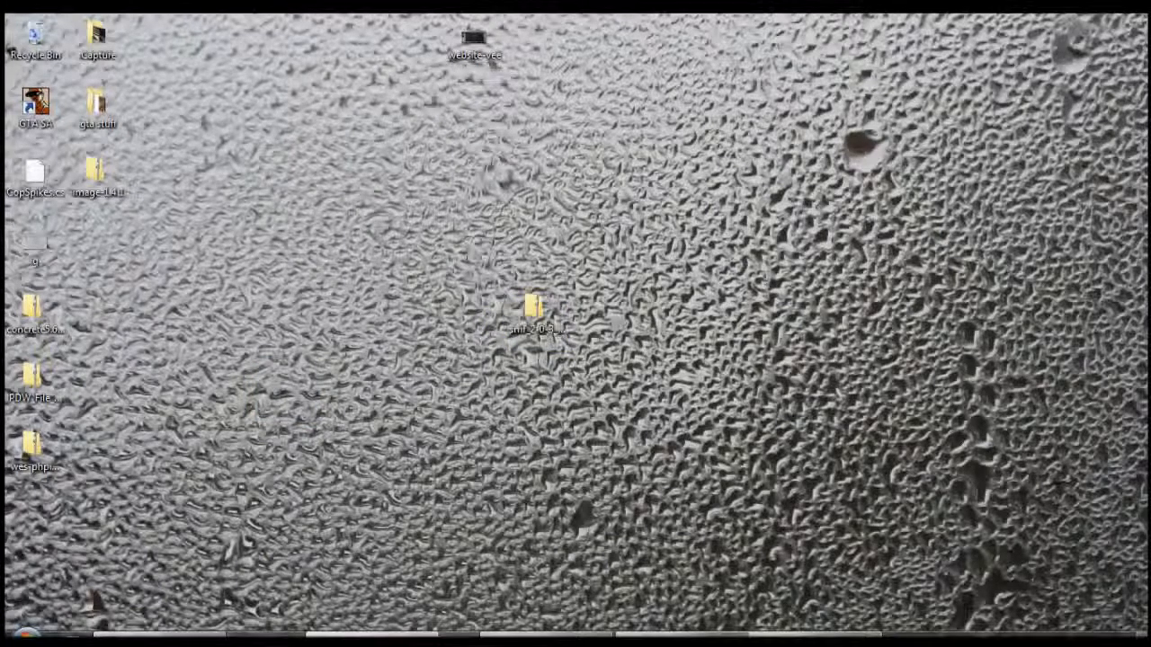
click(369, 635)
click(335, 20)
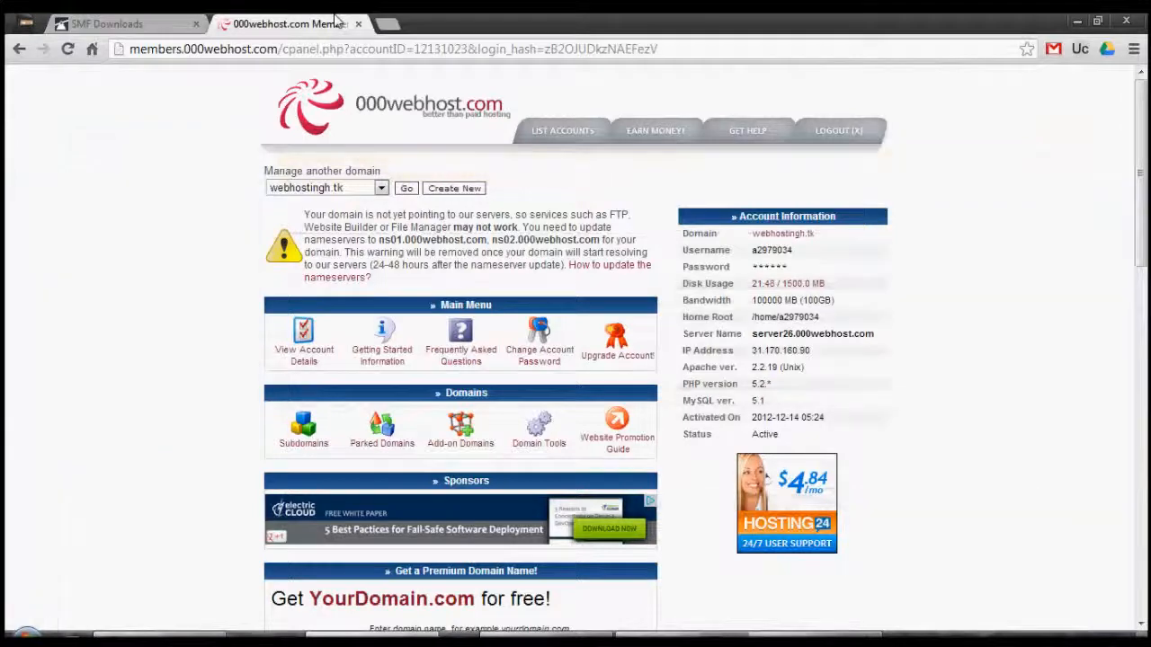
Open the public_html folder in the 000webhost file manager, then show the desktop
scroll(337, 20, down, 2)
scroll(267, 110, down, 4)
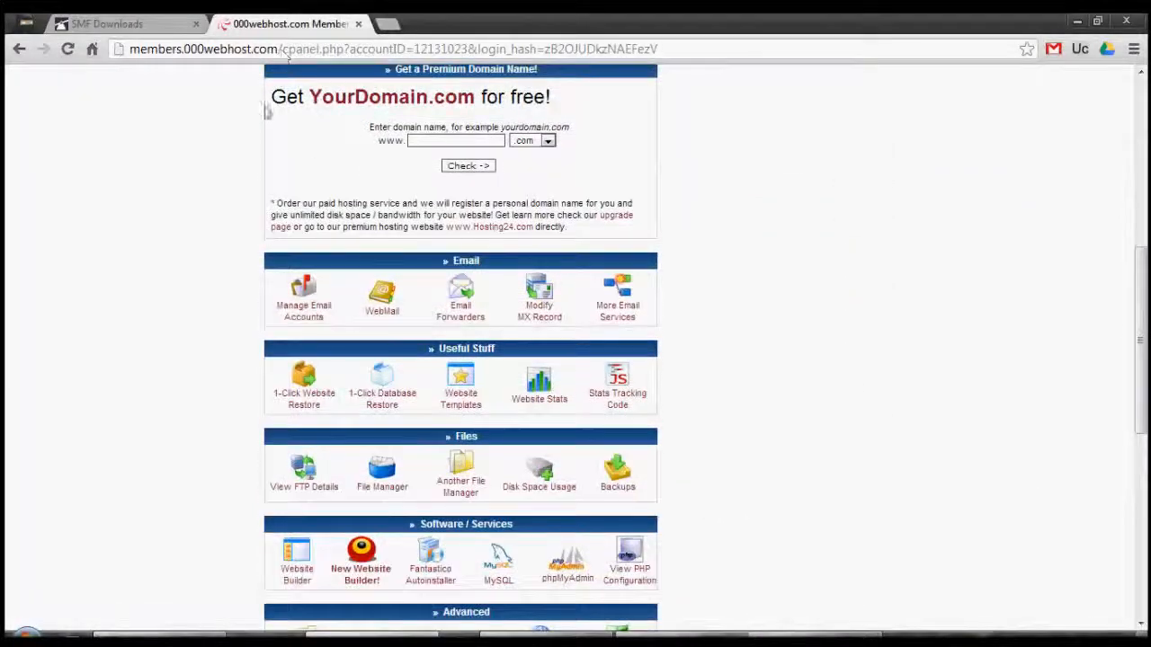
click(385, 480)
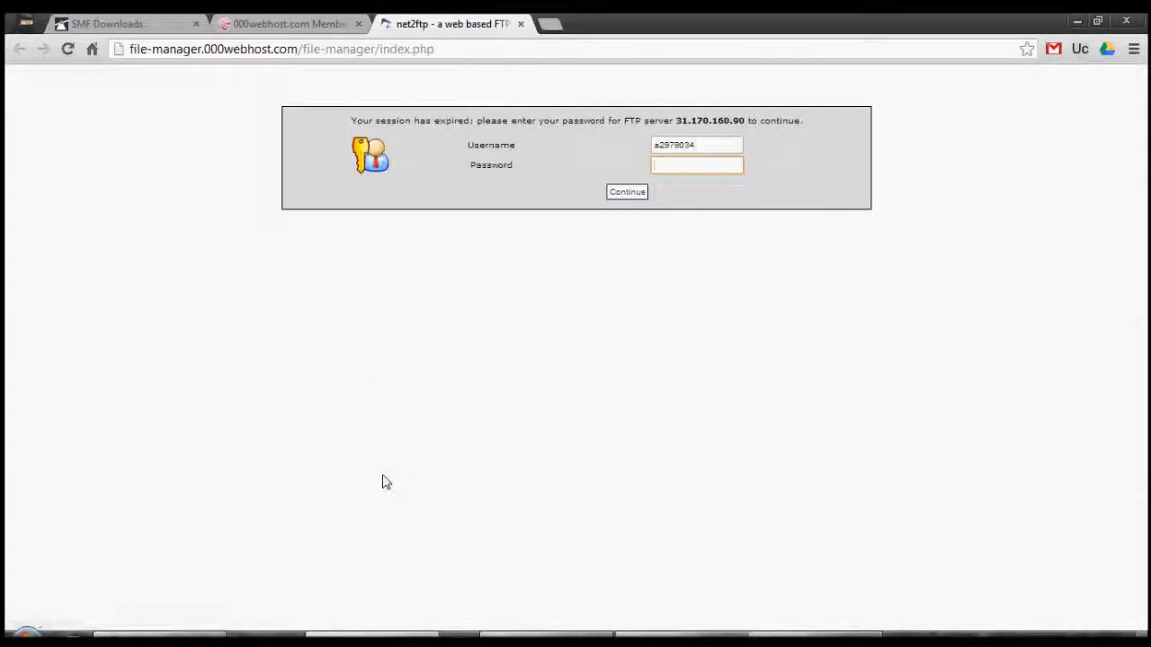
click(520, 25)
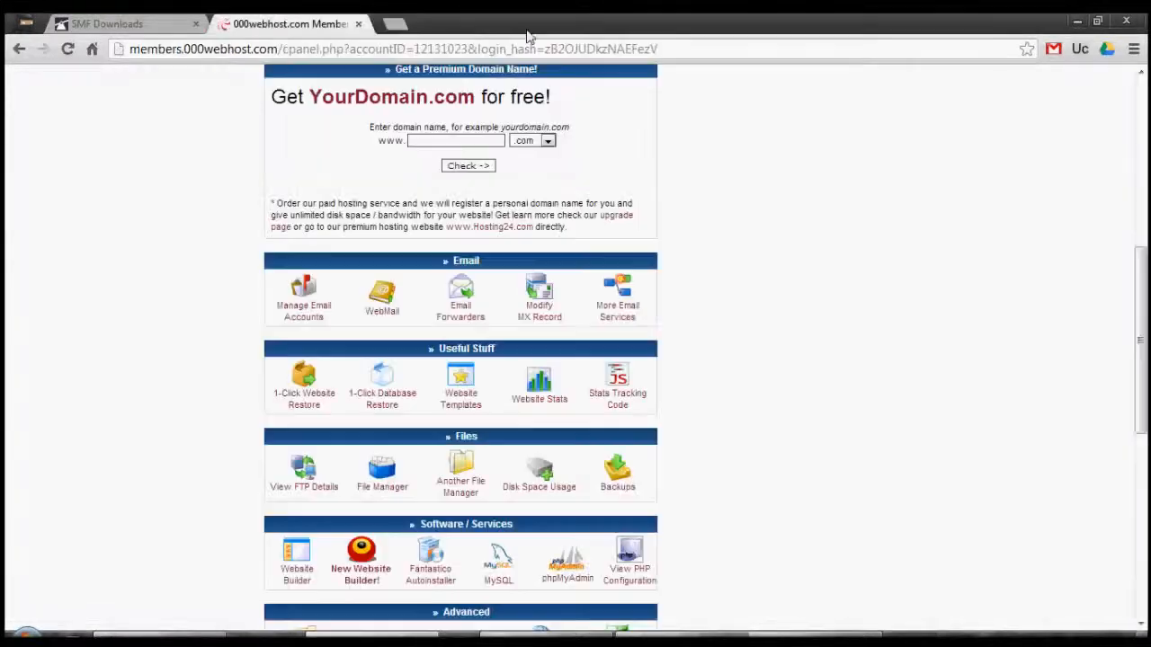
click(384, 477)
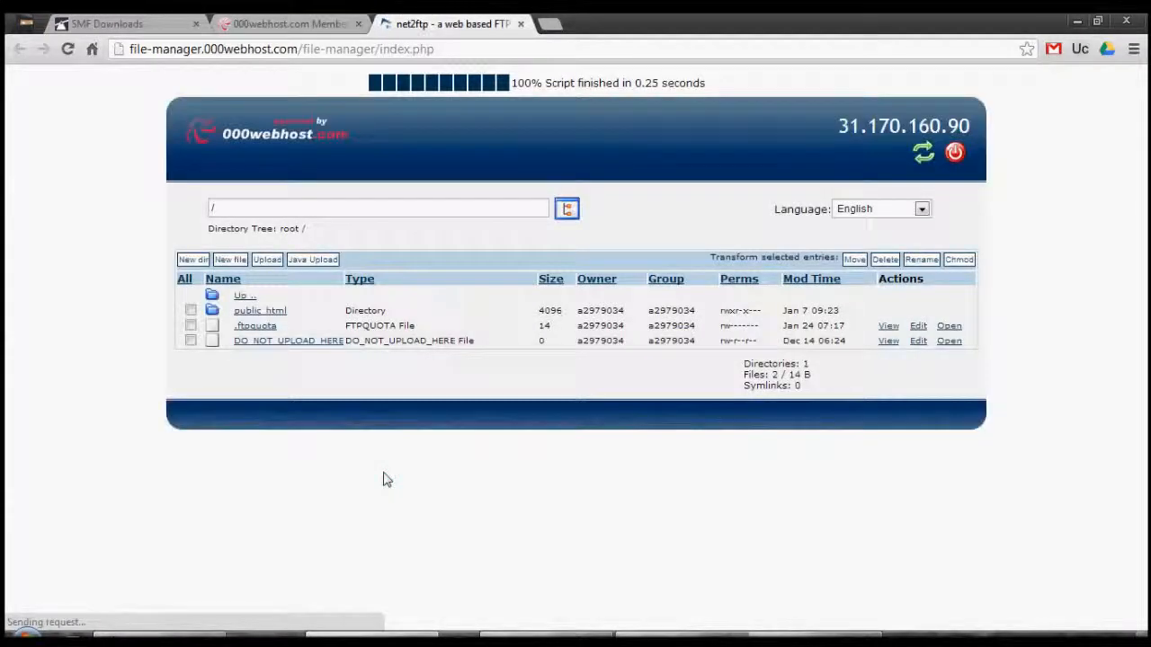
click(249, 312)
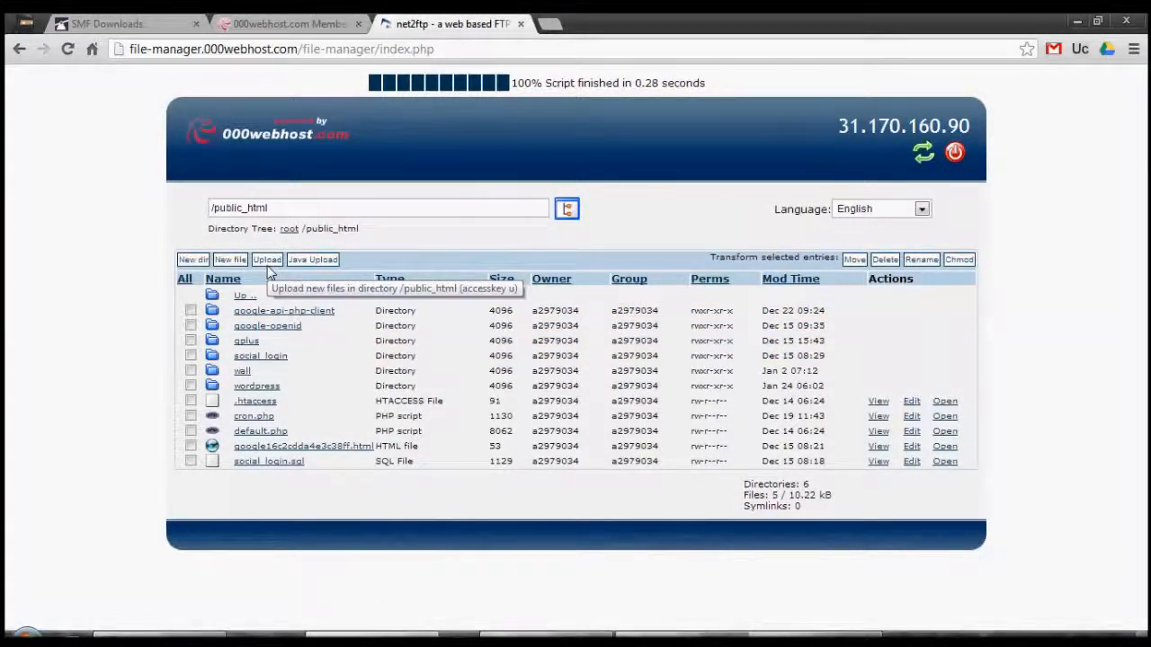
key(super+d)
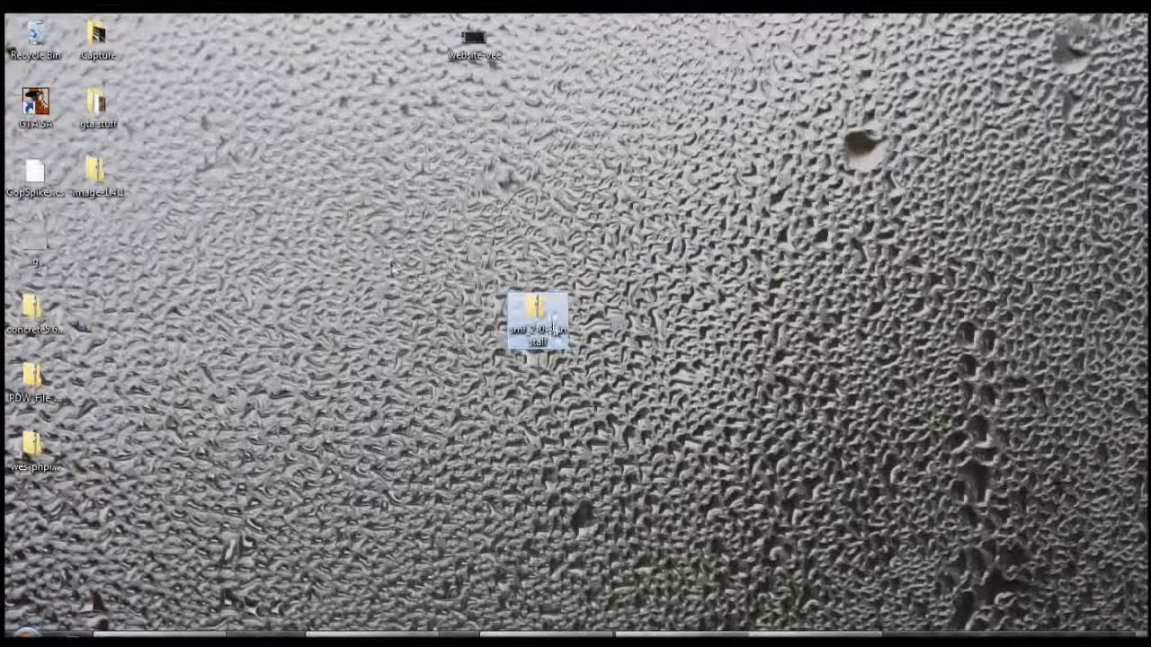
double_click(529, 309)
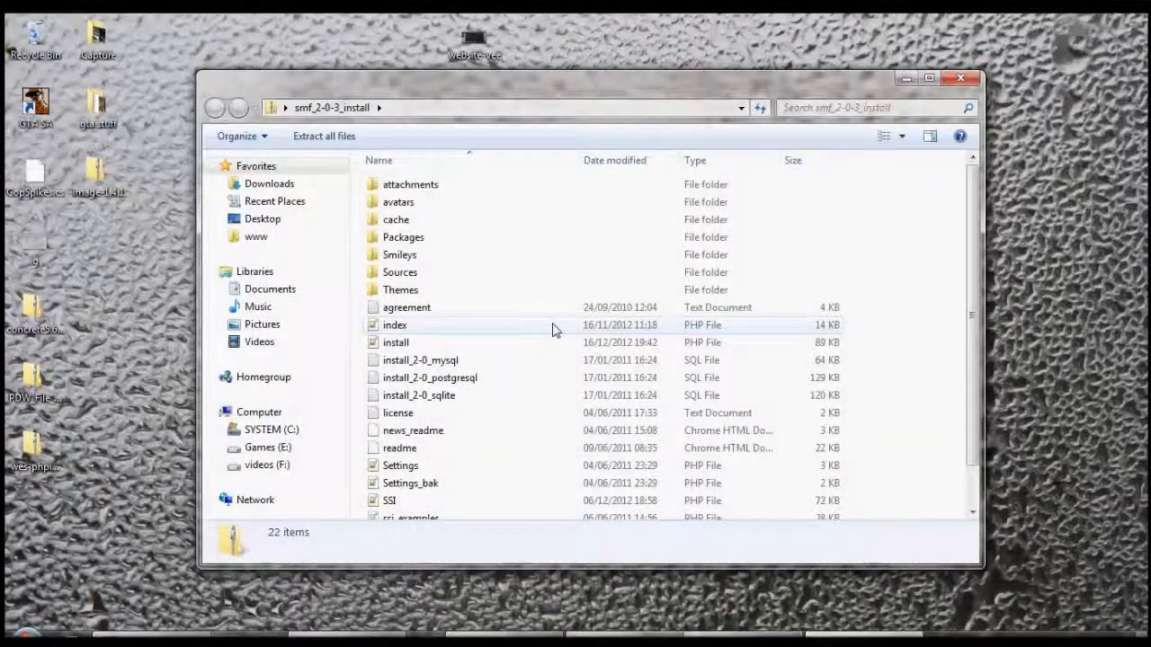
click(960, 79)
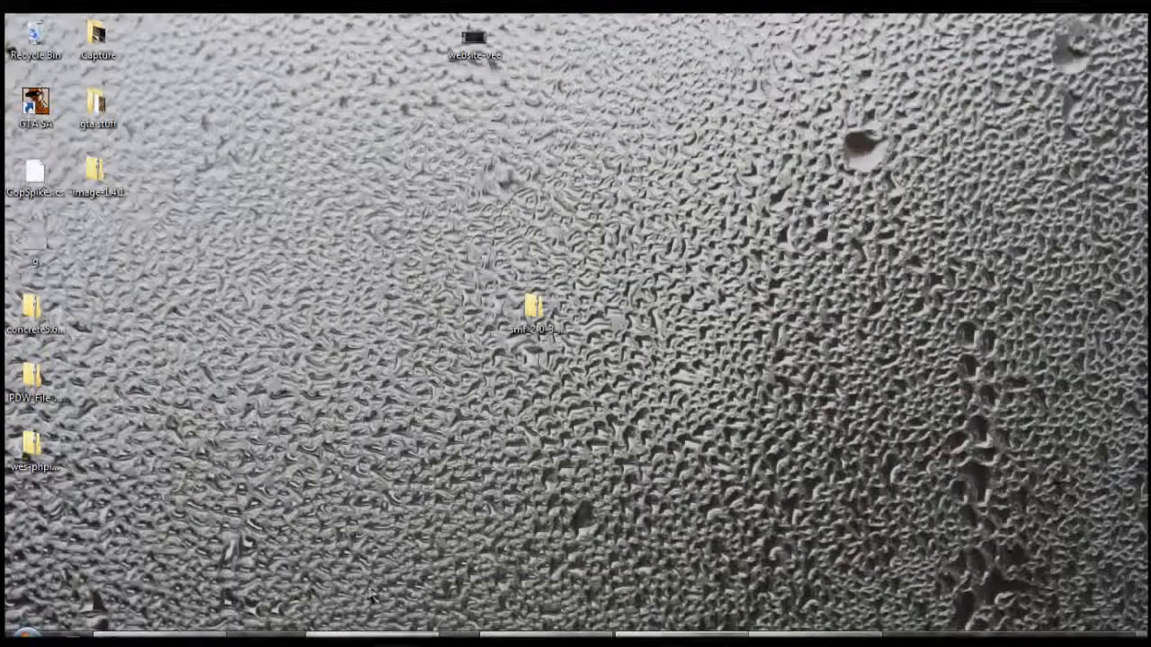
Choose smf_2-0-3_install.zip from the Desktop as an archive to decompress into /public_html
click(378, 636)
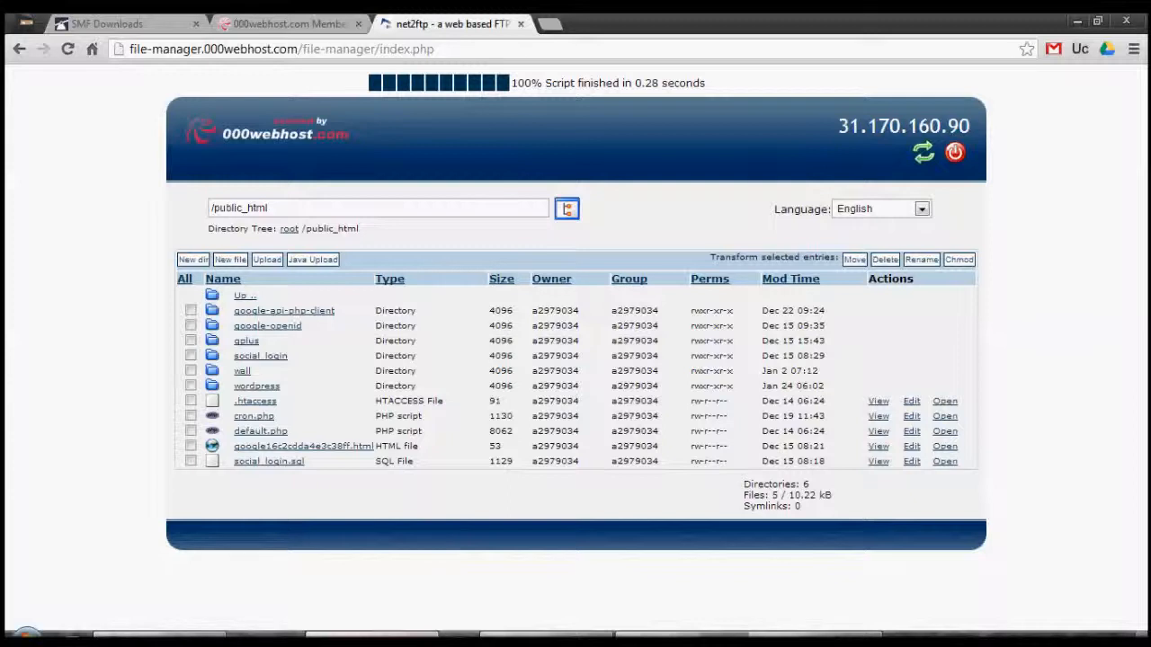
click(269, 263)
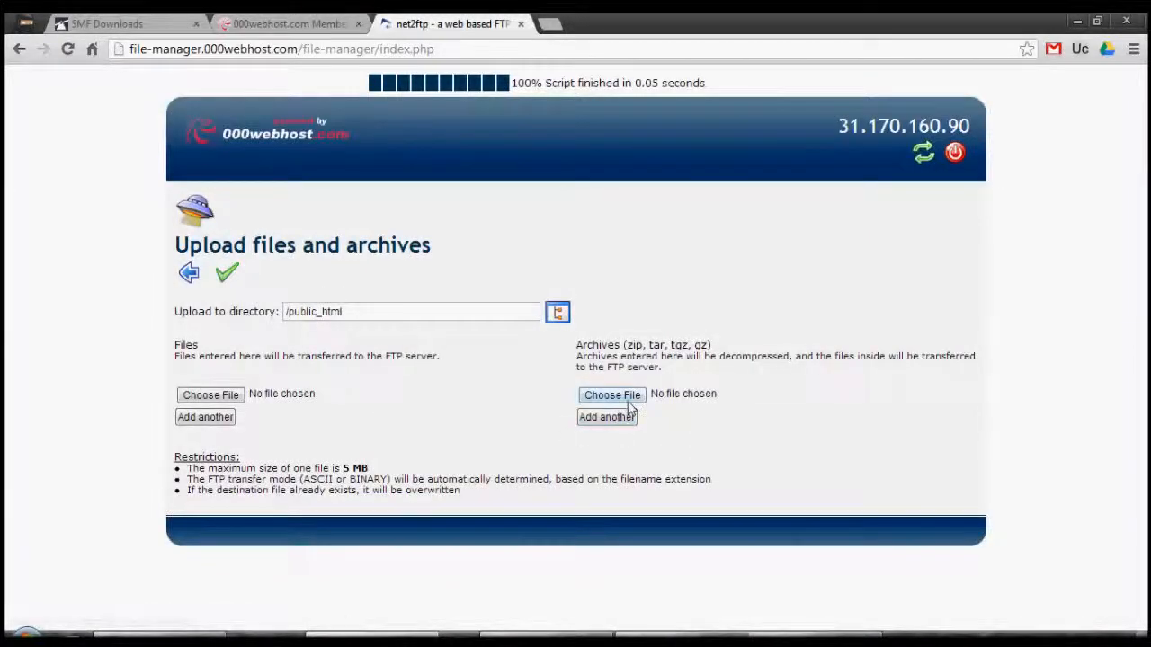
click(629, 401)
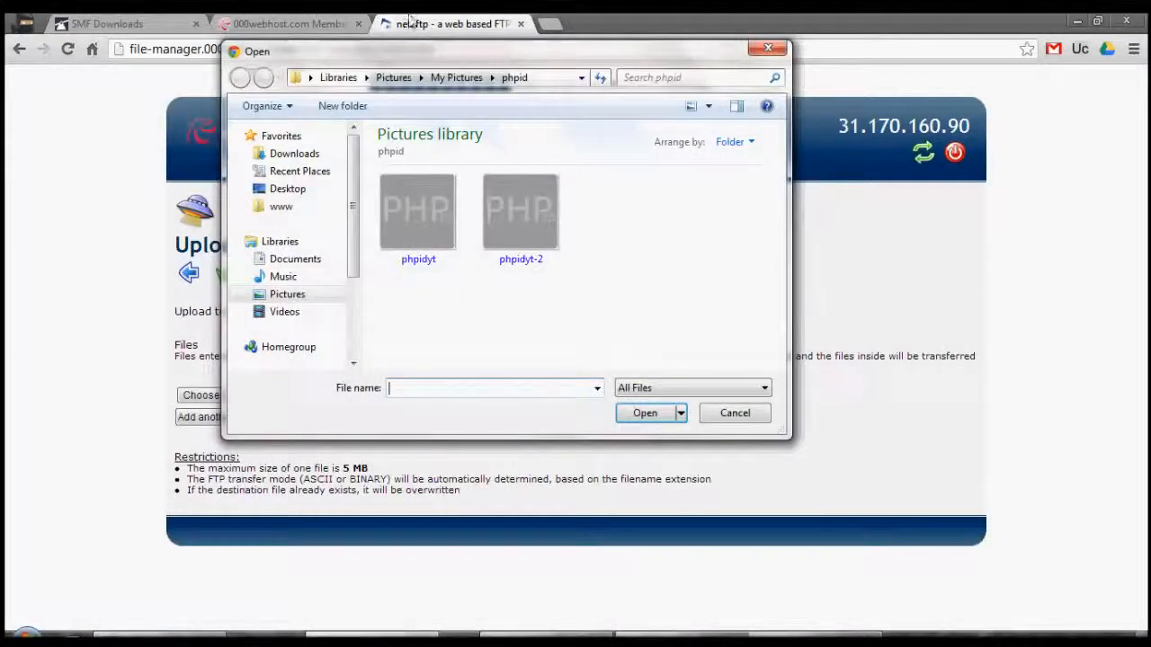
drag(411, 56, 515, 41)
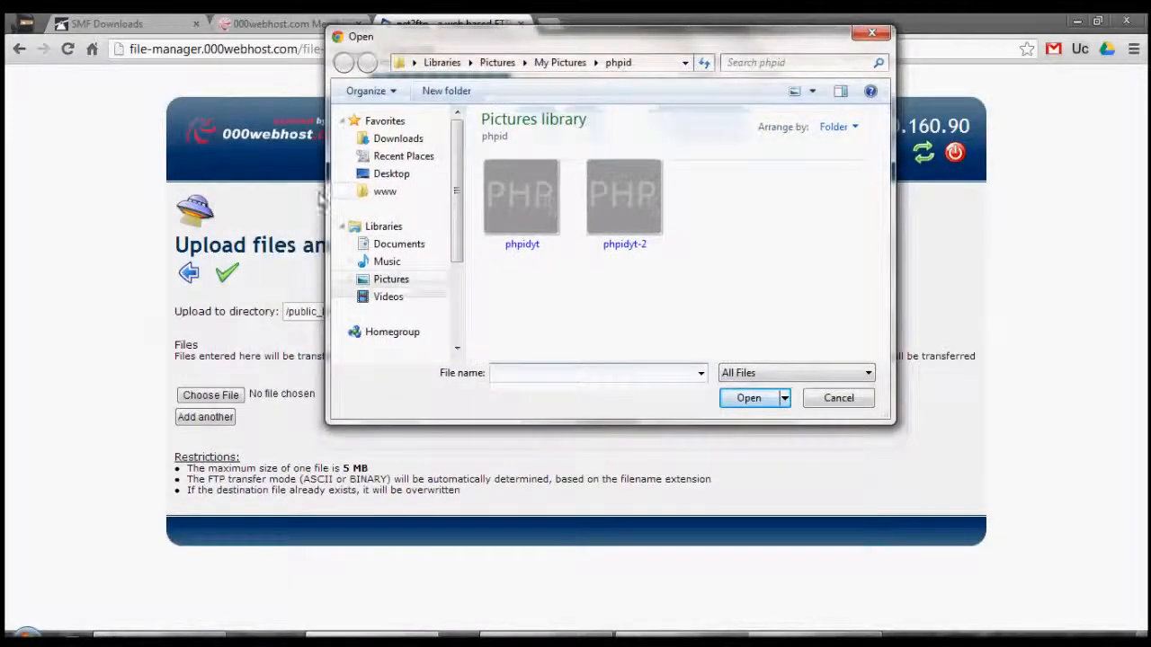
click(376, 180)
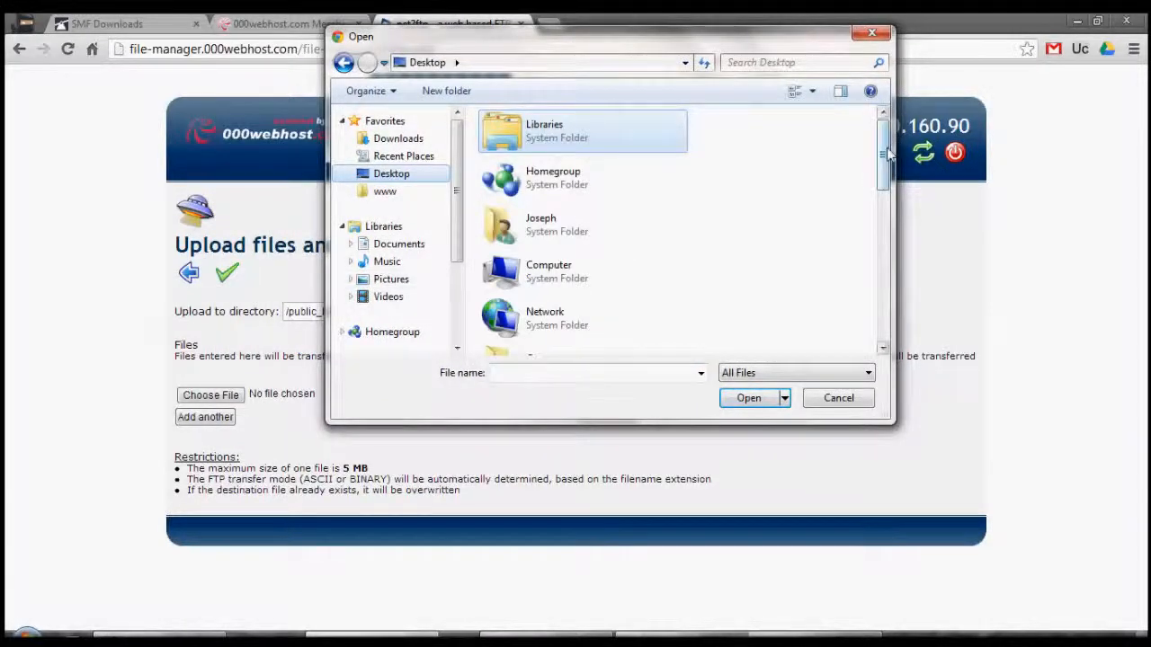
drag(887, 155, 866, 328)
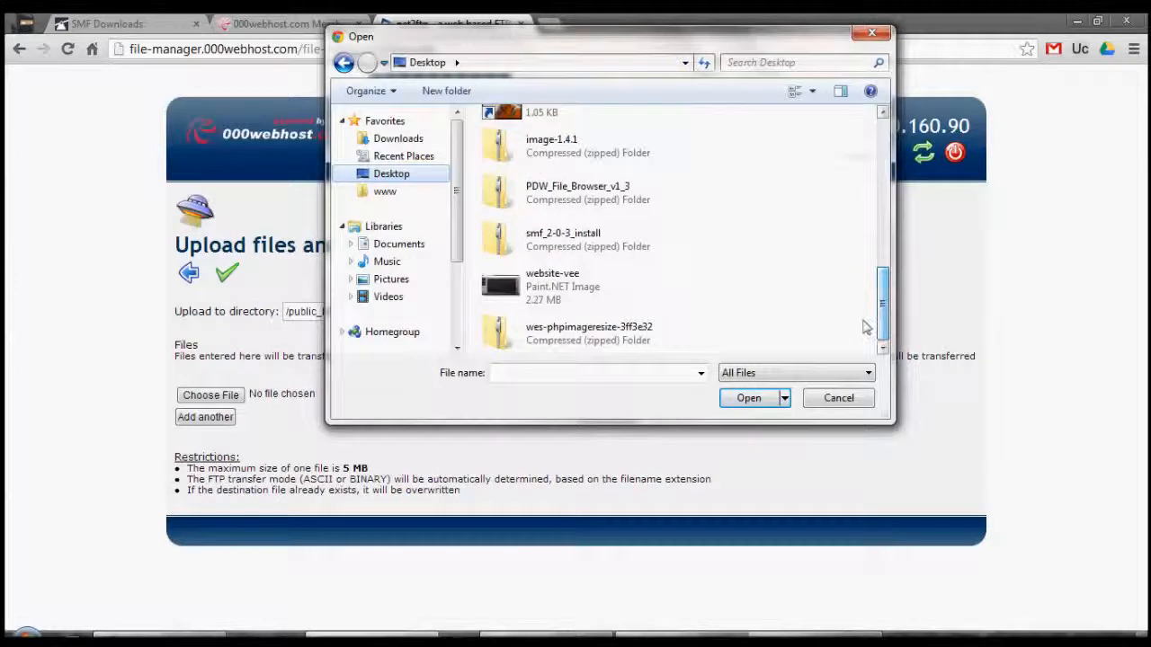
click(573, 235)
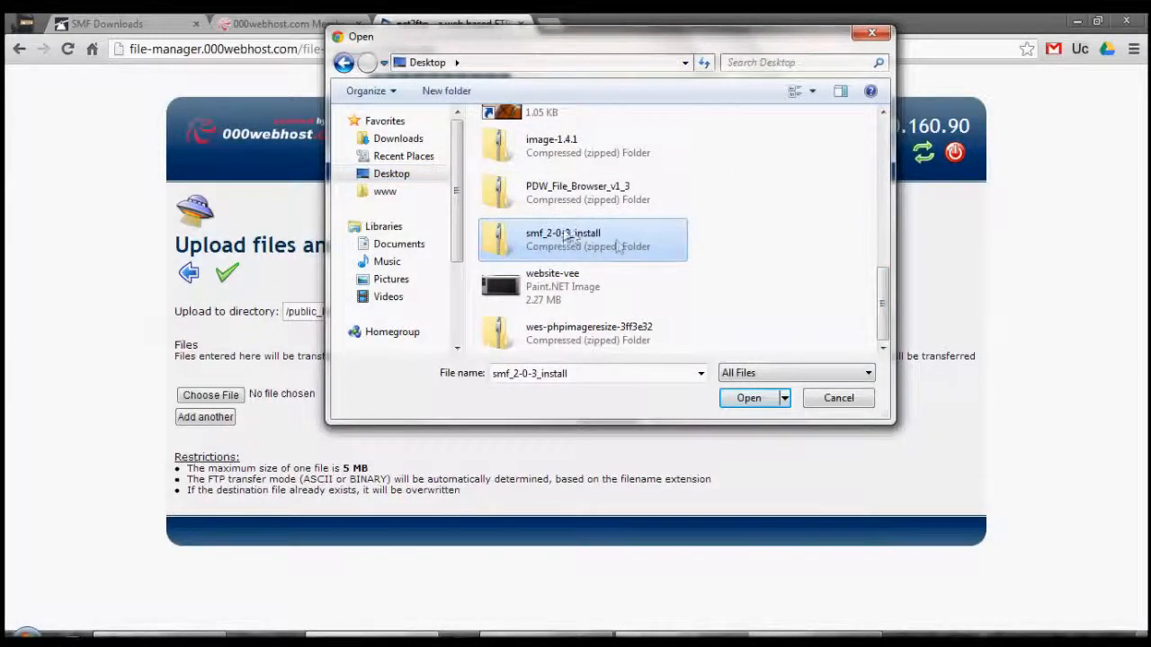
click(746, 398)
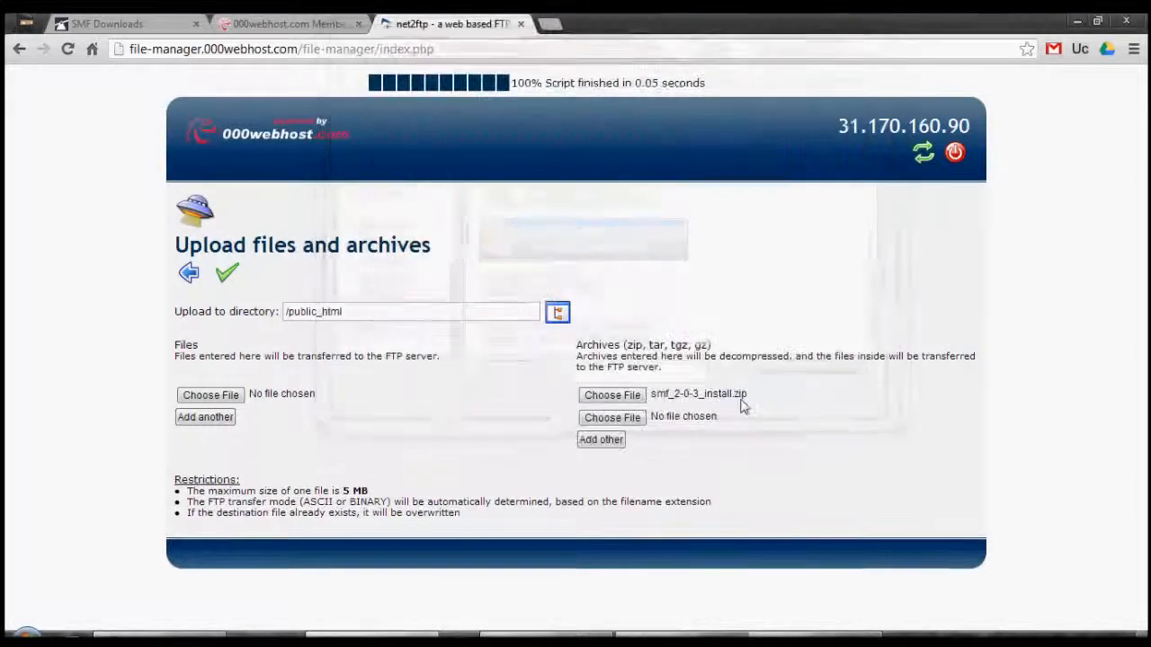
Upload and extract the SMF archive, then go back to the /public_html listing
click(227, 277)
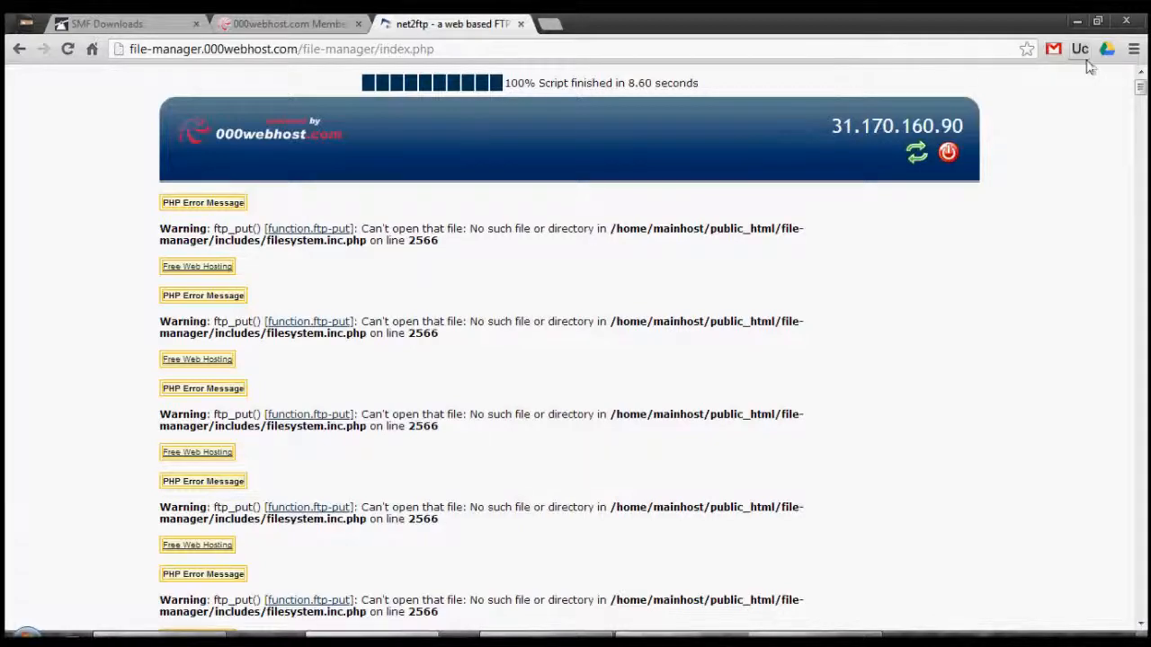
drag(1142, 93, 1146, 227)
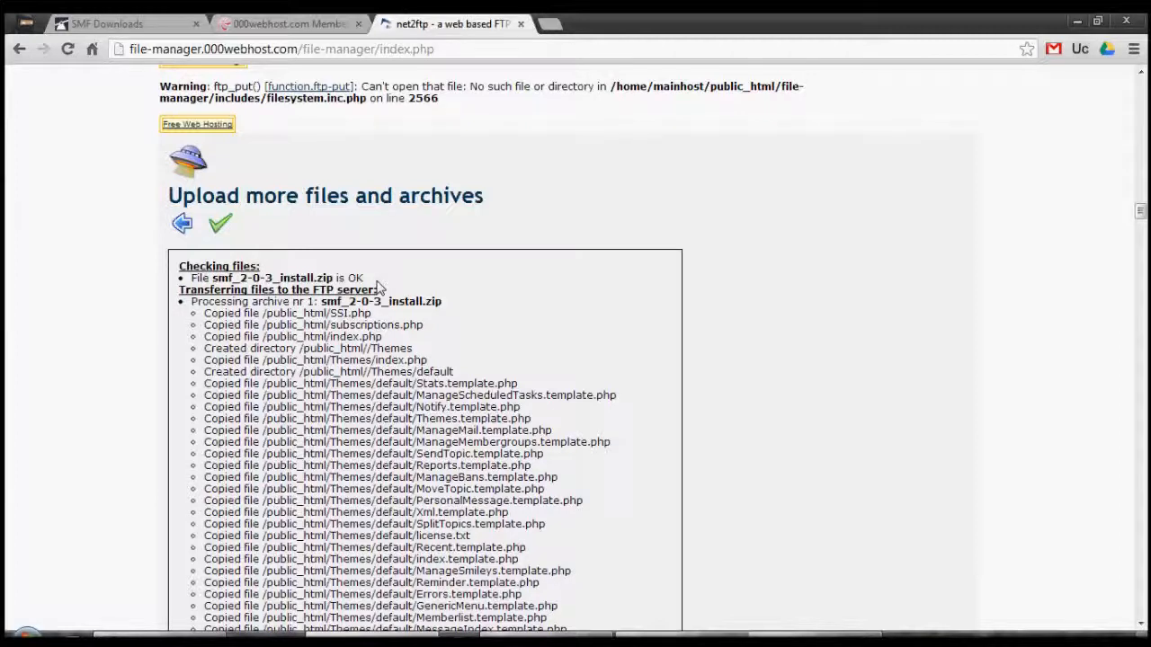
click(182, 227)
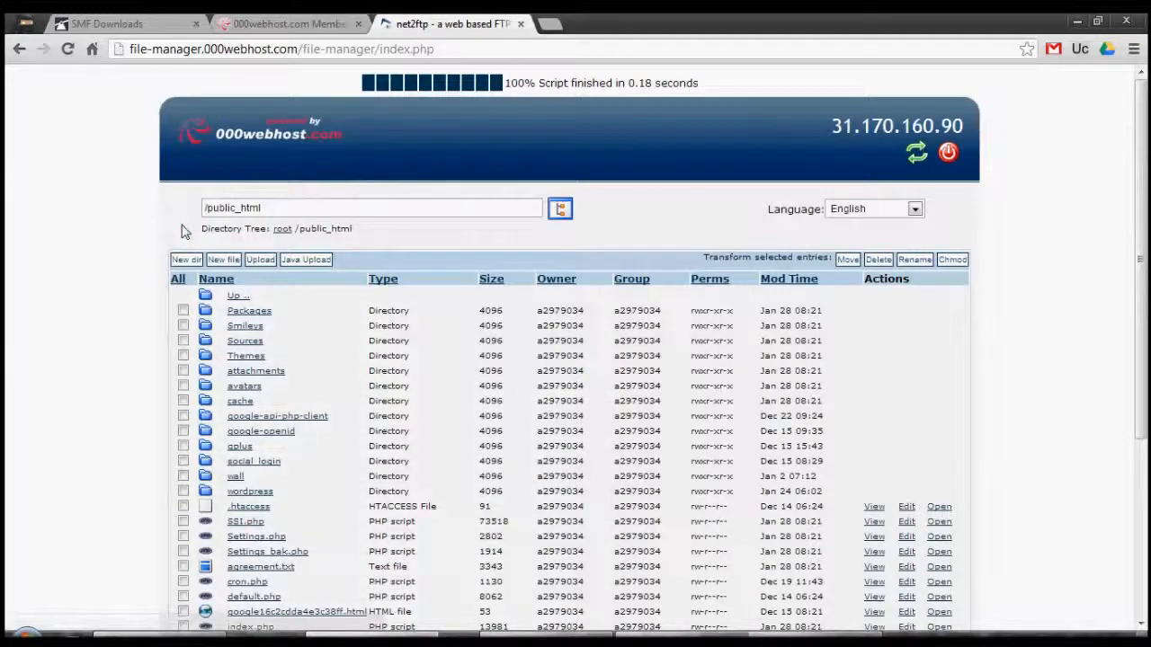
Open the site's domain webhostingh.tk in a new tab to reach the SMF Installer welcome page
click(238, 22)
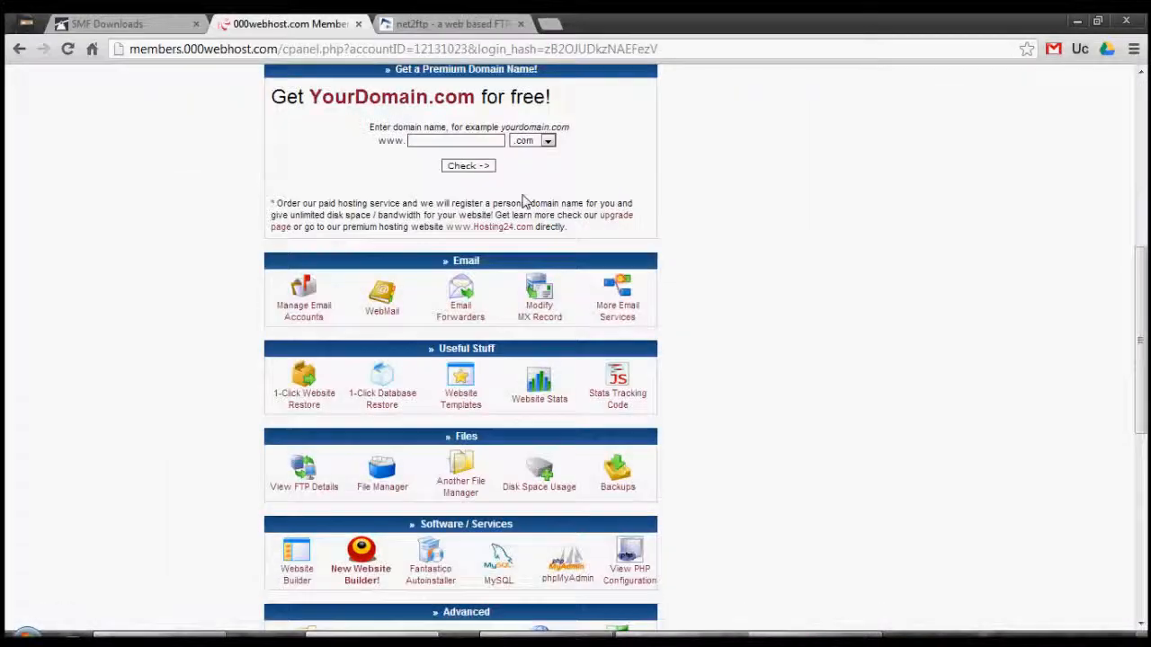
scroll(799, 225, up, 5)
right_click(775, 236)
click(805, 244)
click(568, 21)
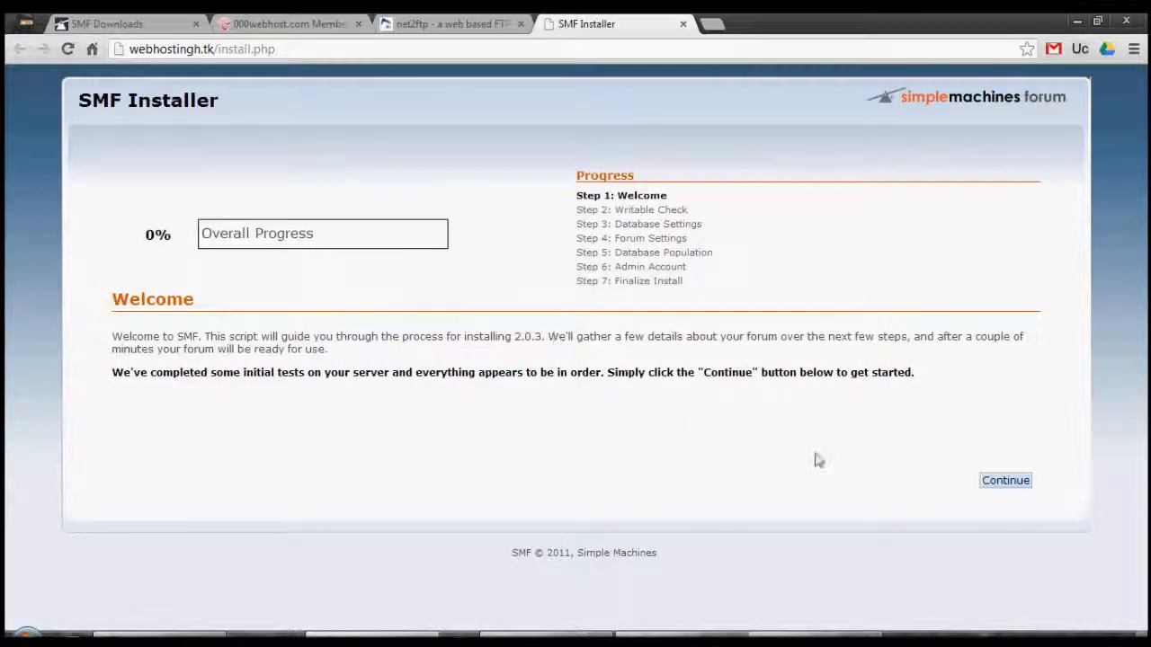
Continue to the database settings step and keep MySQL as the database type
click(1005, 482)
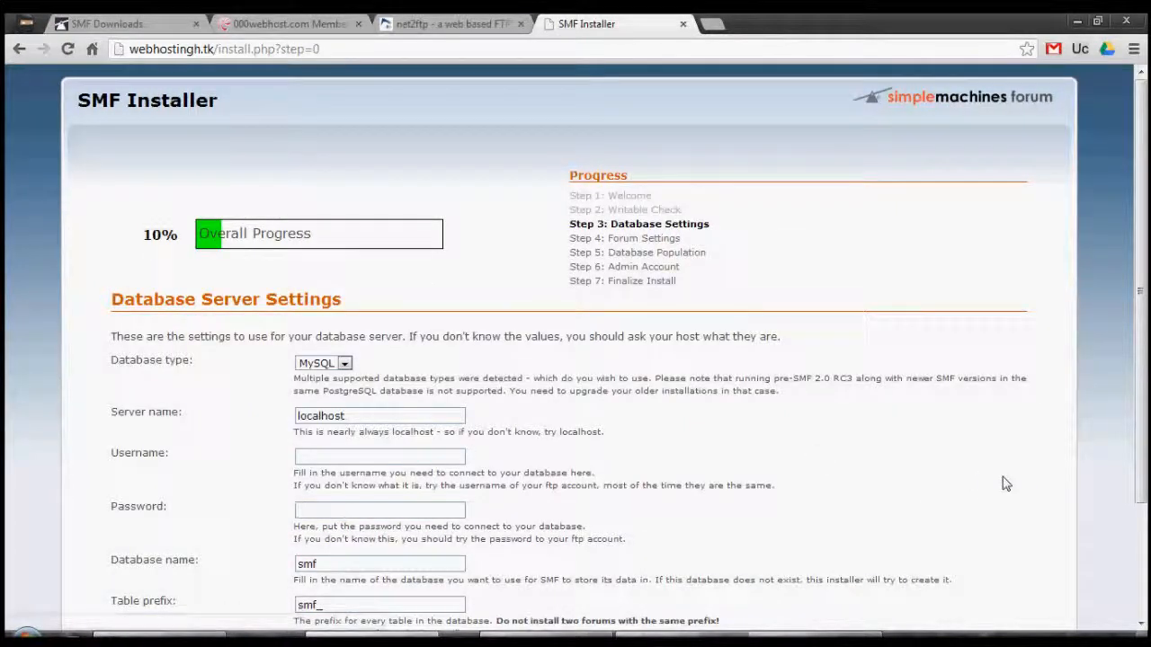
click(317, 363)
click(278, 363)
drag(278, 362, 310, 371)
click(314, 365)
click(259, 407)
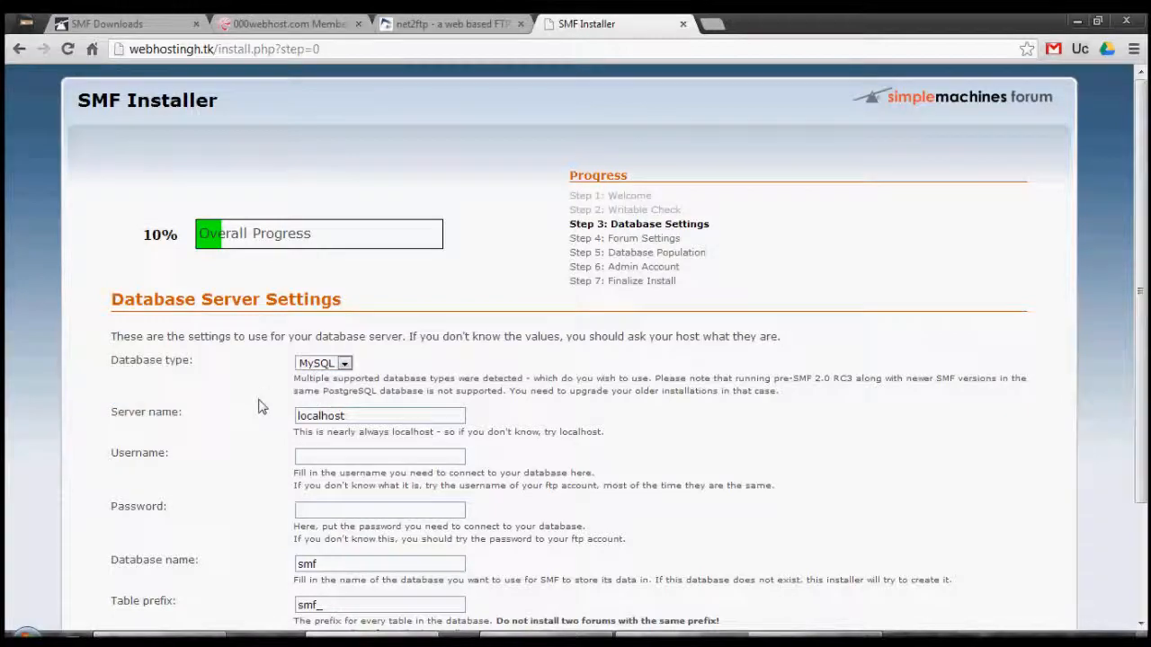
View the hosting panel's MySQL databases page, then check the installer's database fields
click(283, 23)
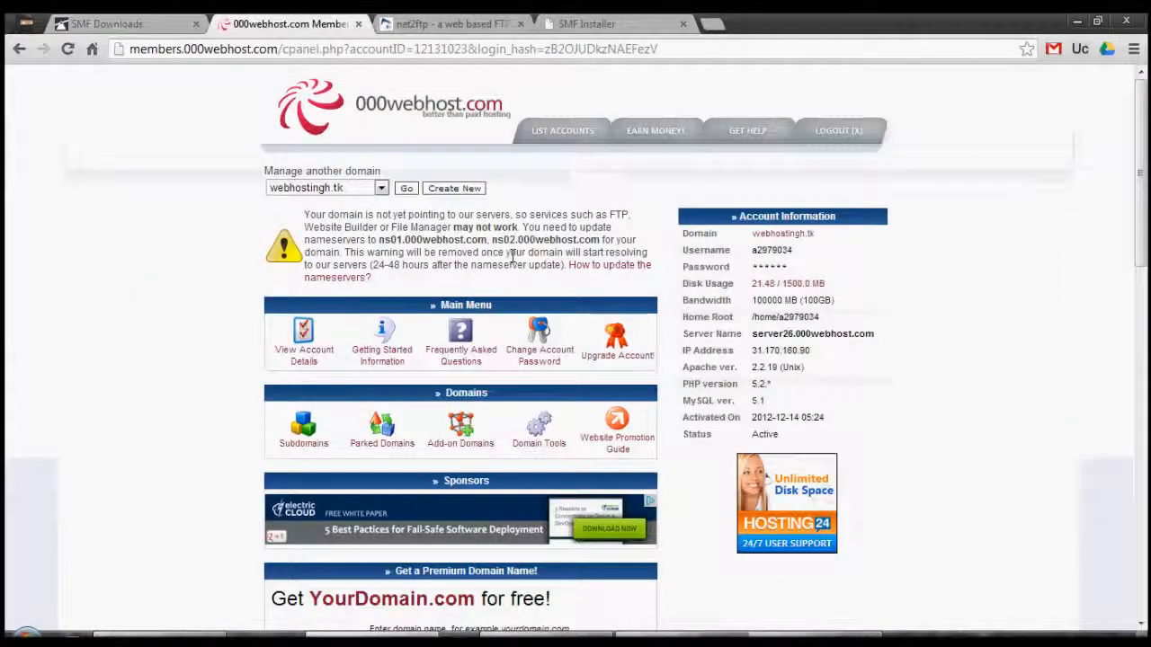
scroll(1033, 363, down, 6)
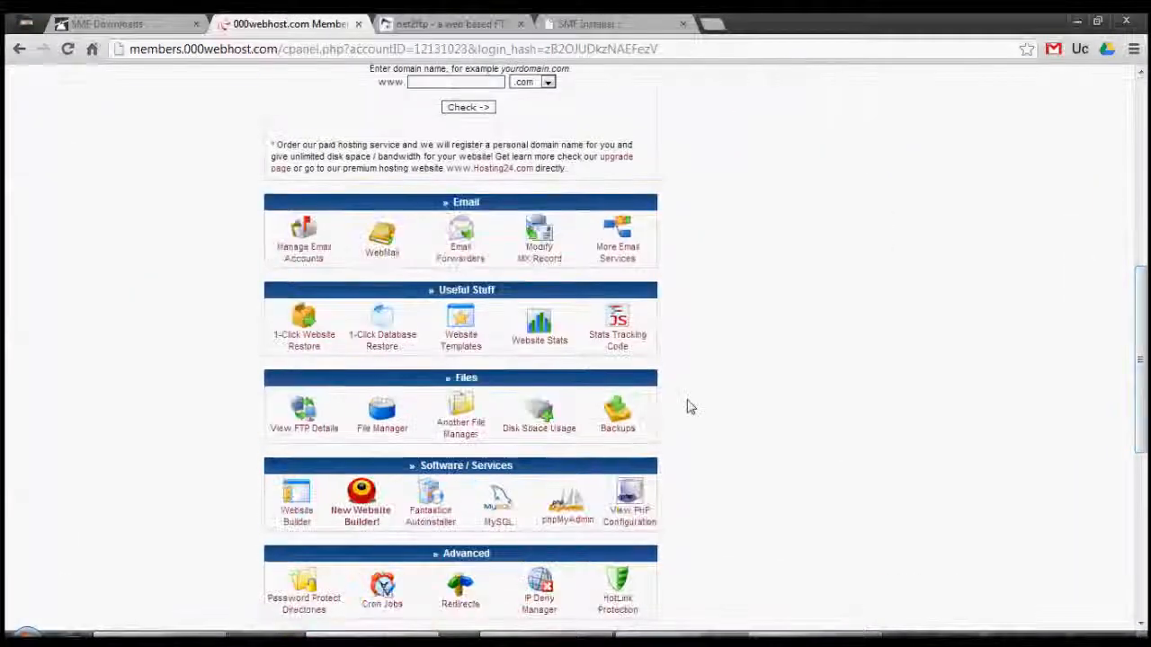
click(504, 511)
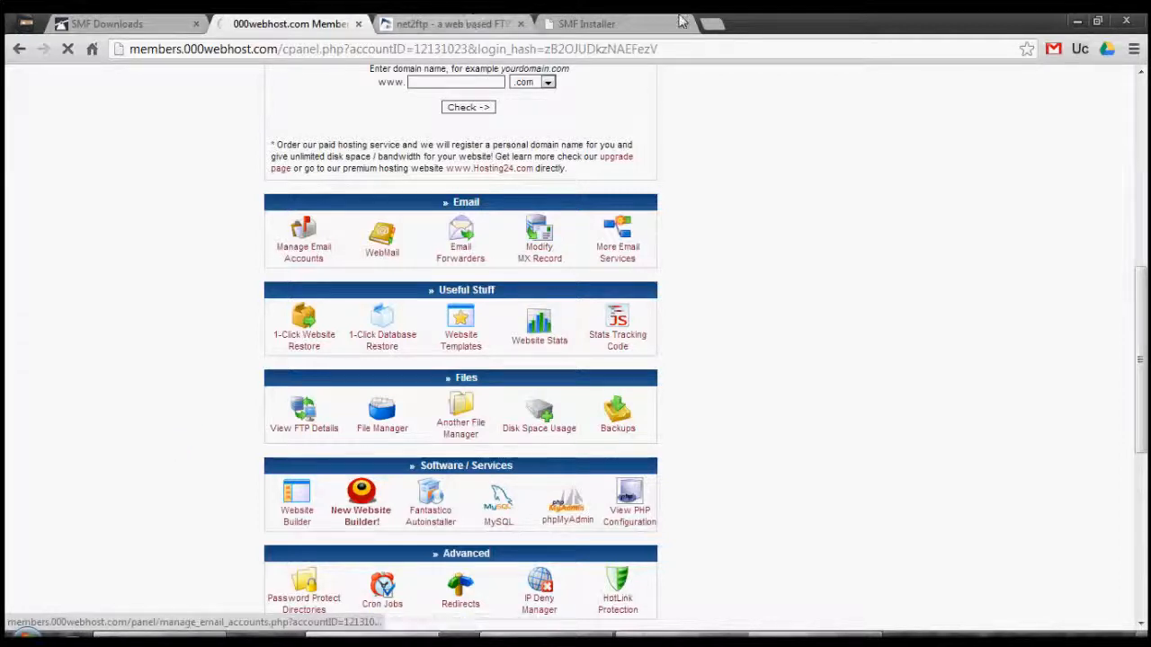
click(589, 23)
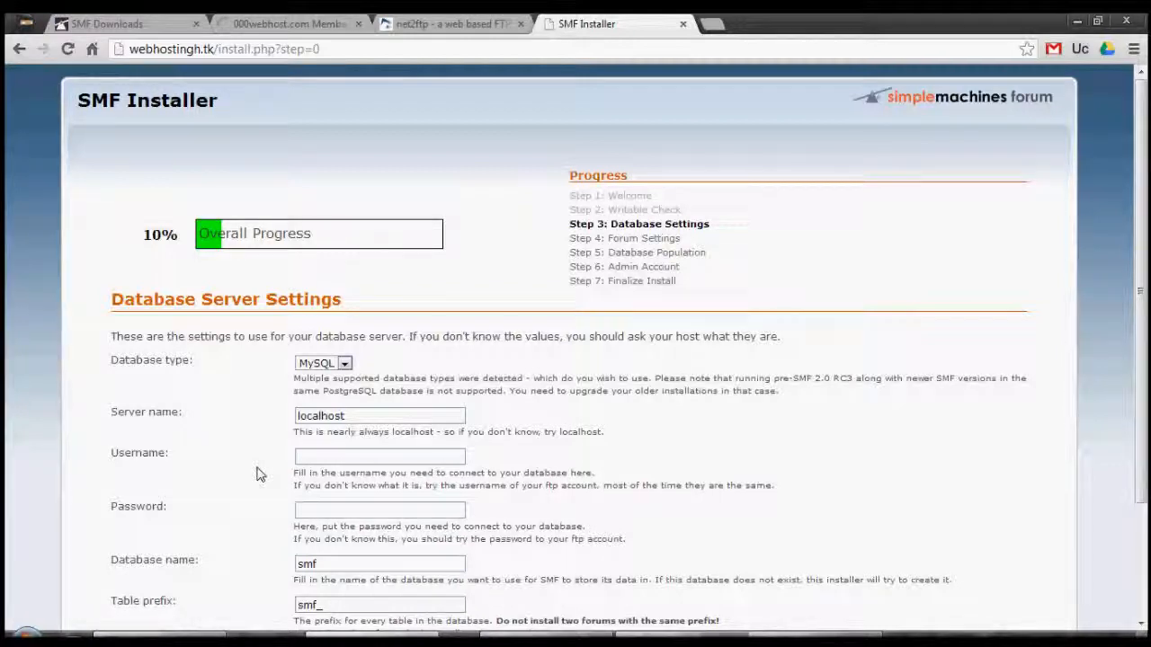
scroll(256, 475, down, 2)
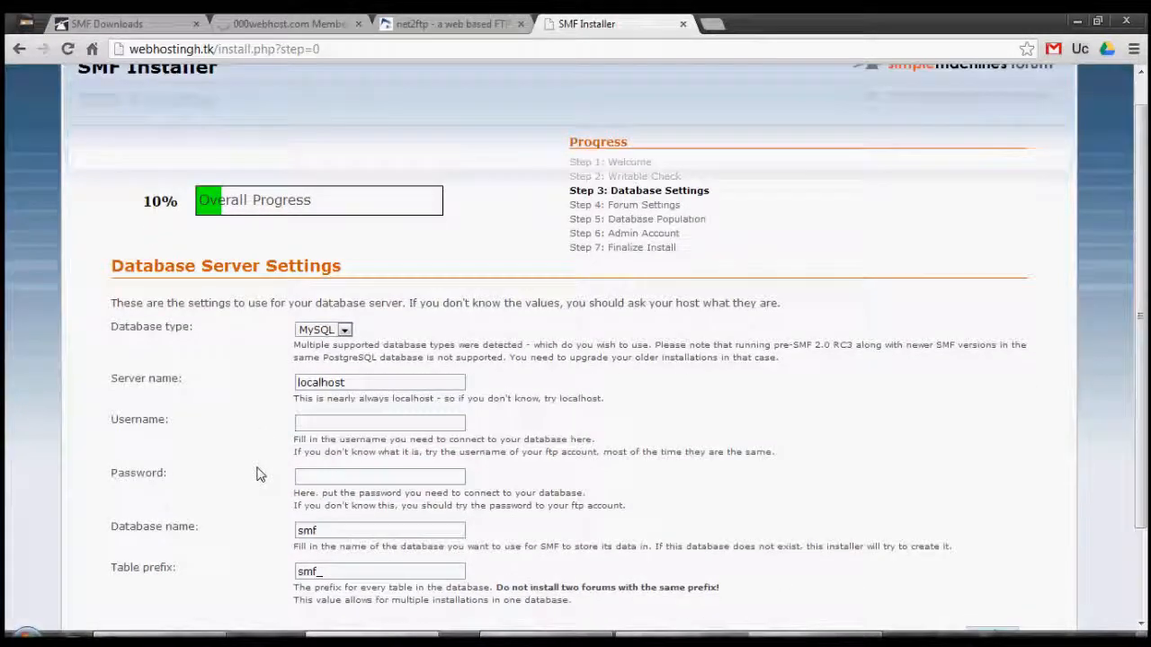
Open the MySQL database management page in its own tab
click(241, 22)
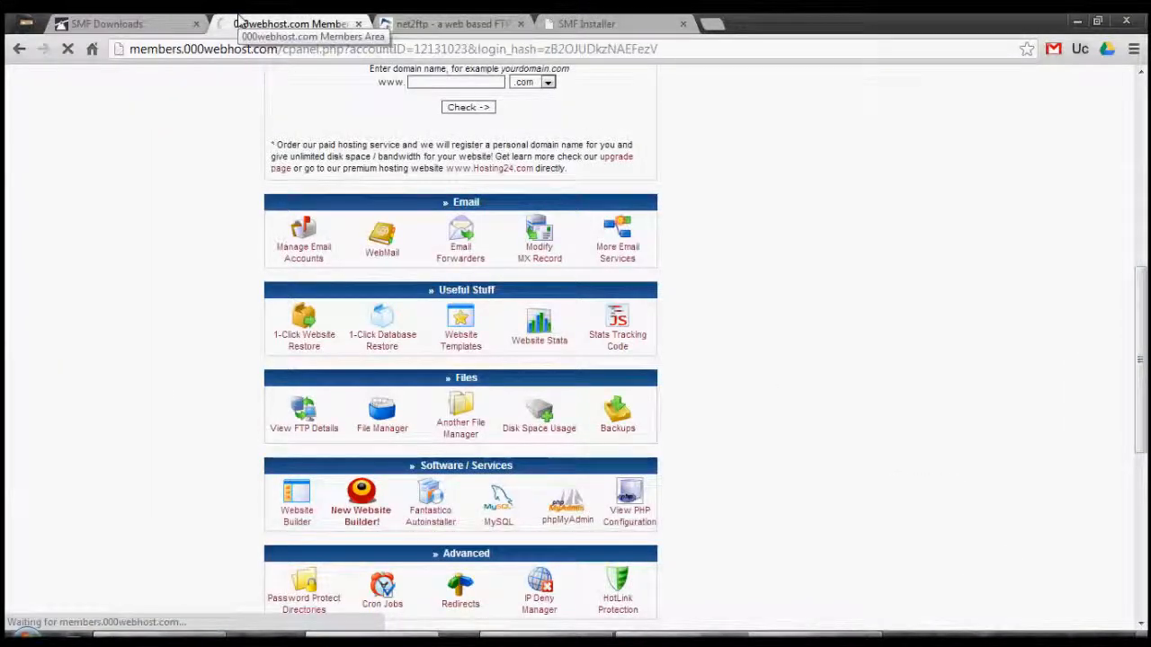
right_click(492, 504)
click(550, 246)
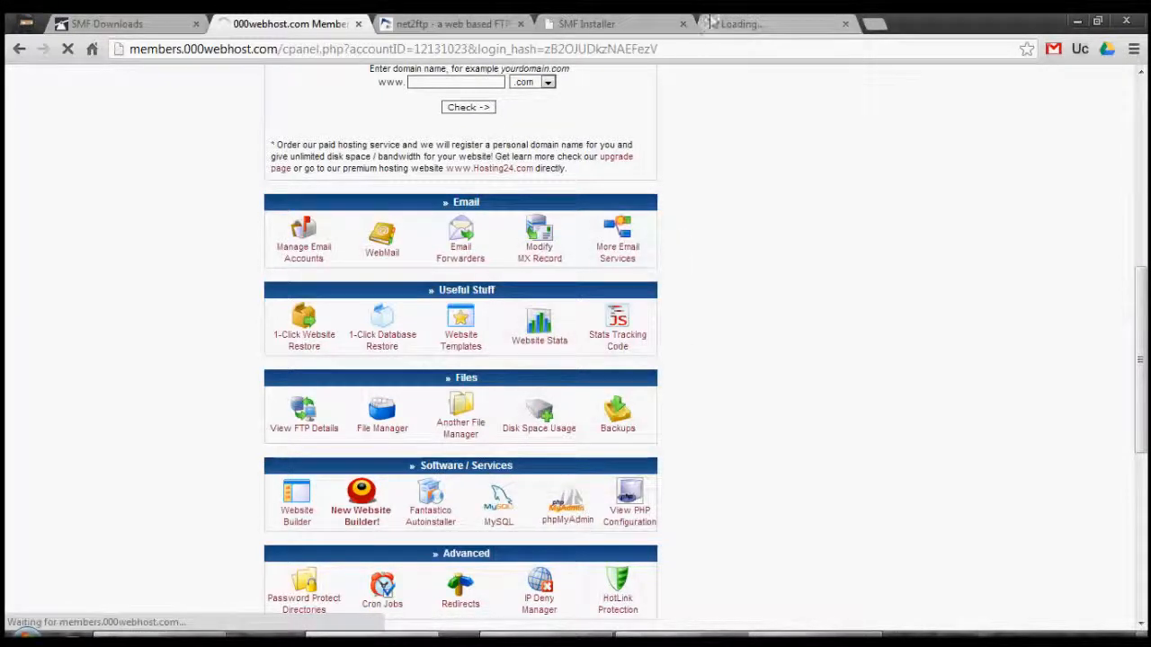
click(741, 22)
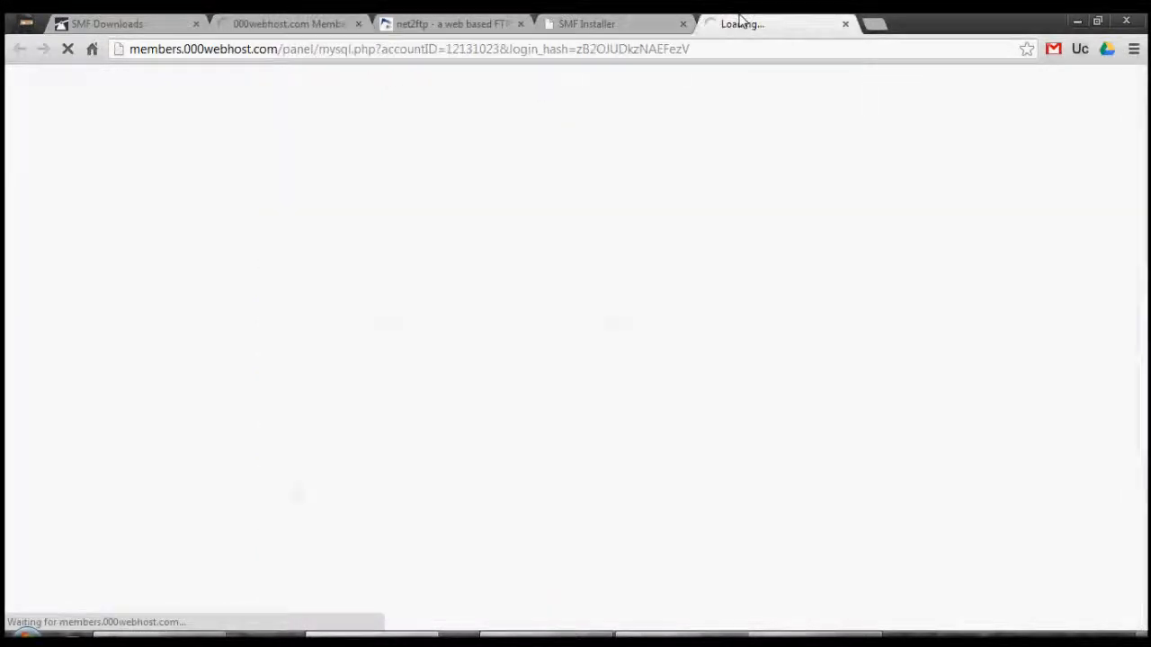
click(593, 22)
click(461, 23)
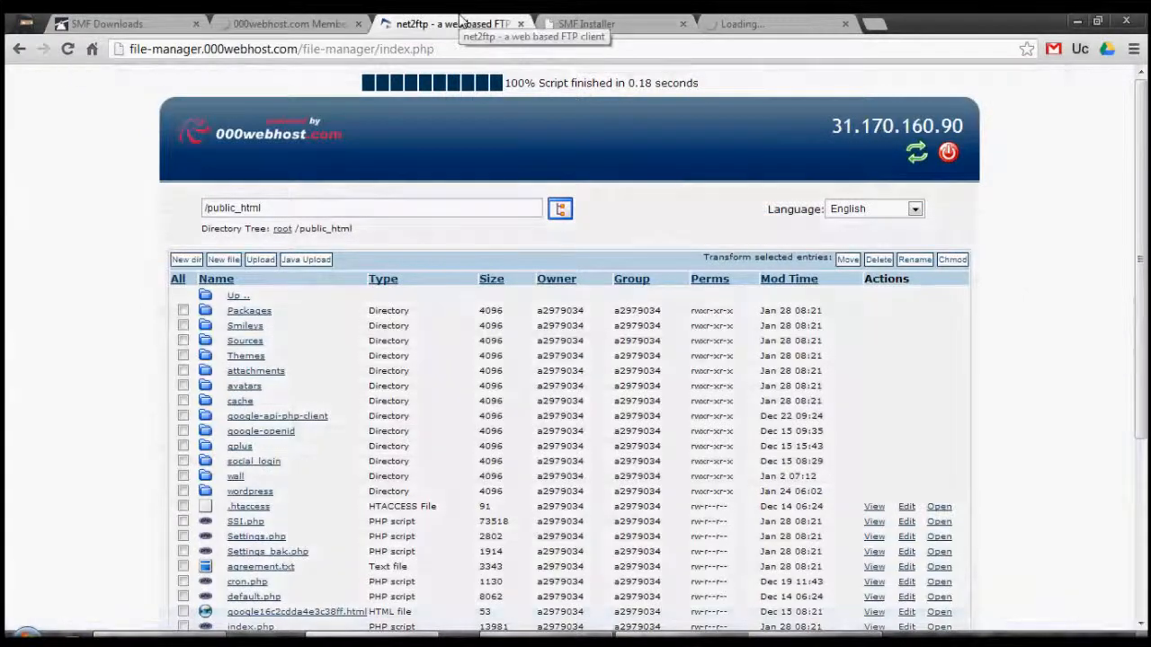
click(550, 24)
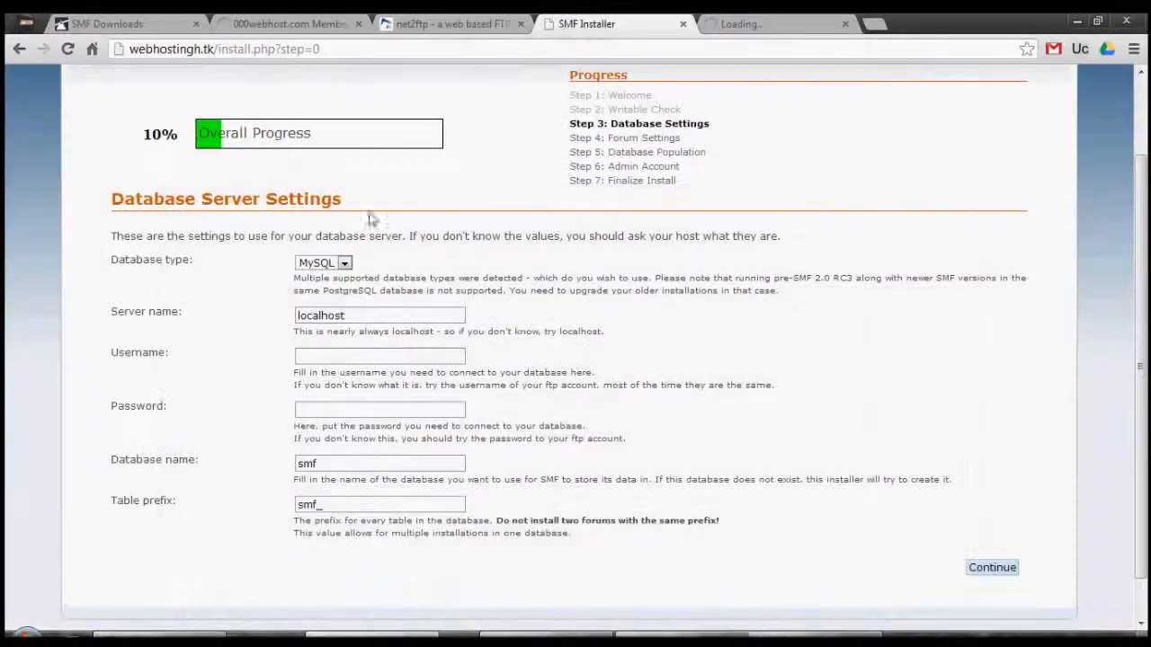
click(428, 24)
click(317, 22)
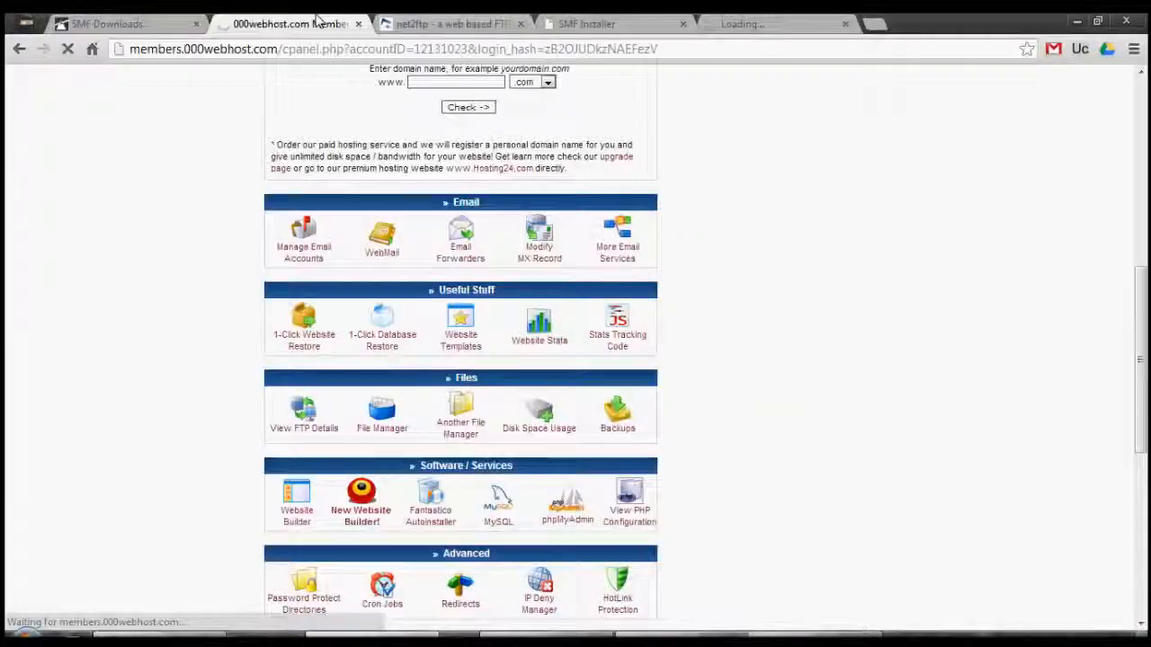
Open the phpMyAdmin access page in another new tab
right_click(565, 520)
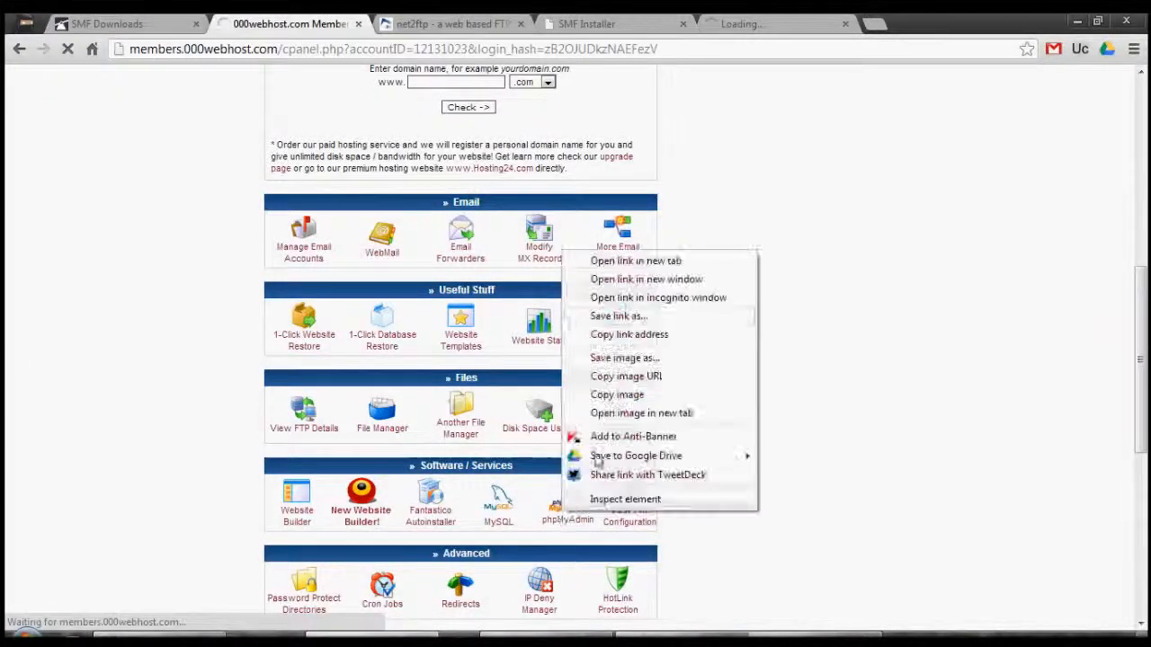
click(644, 260)
click(913, 22)
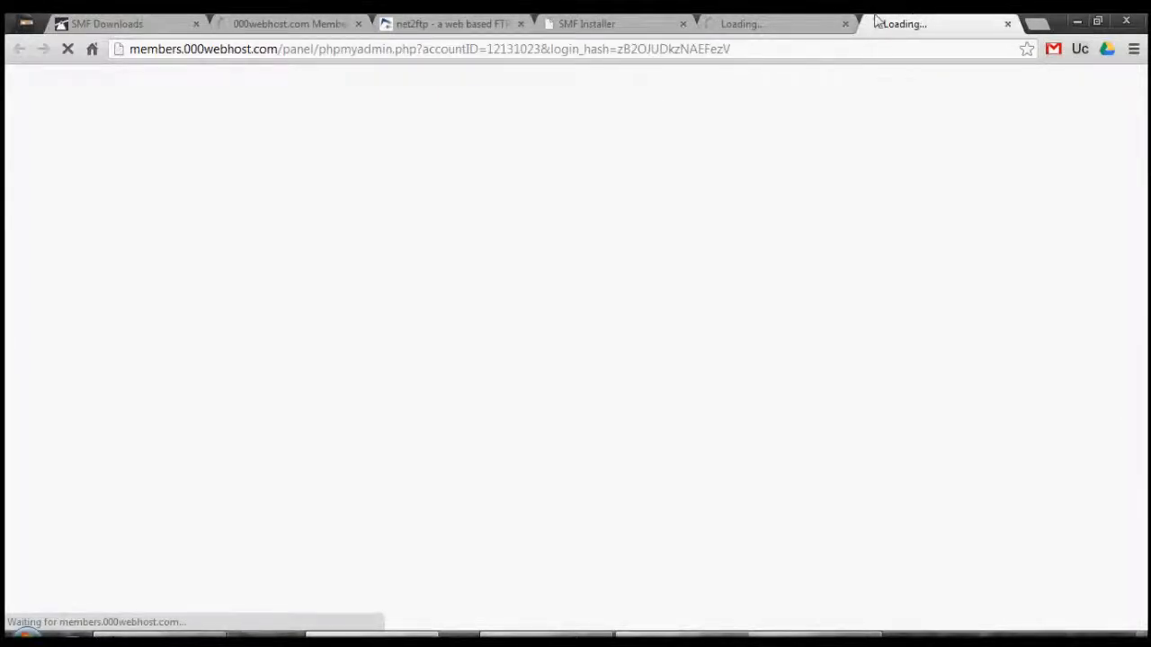
click(335, 22)
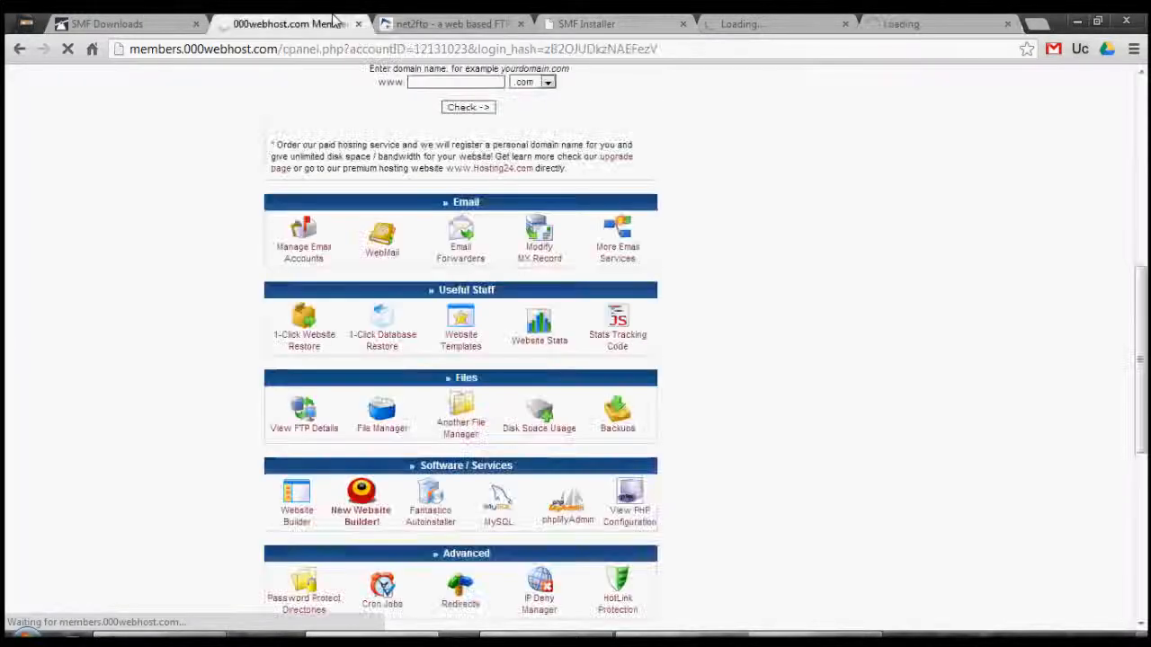
click(810, 25)
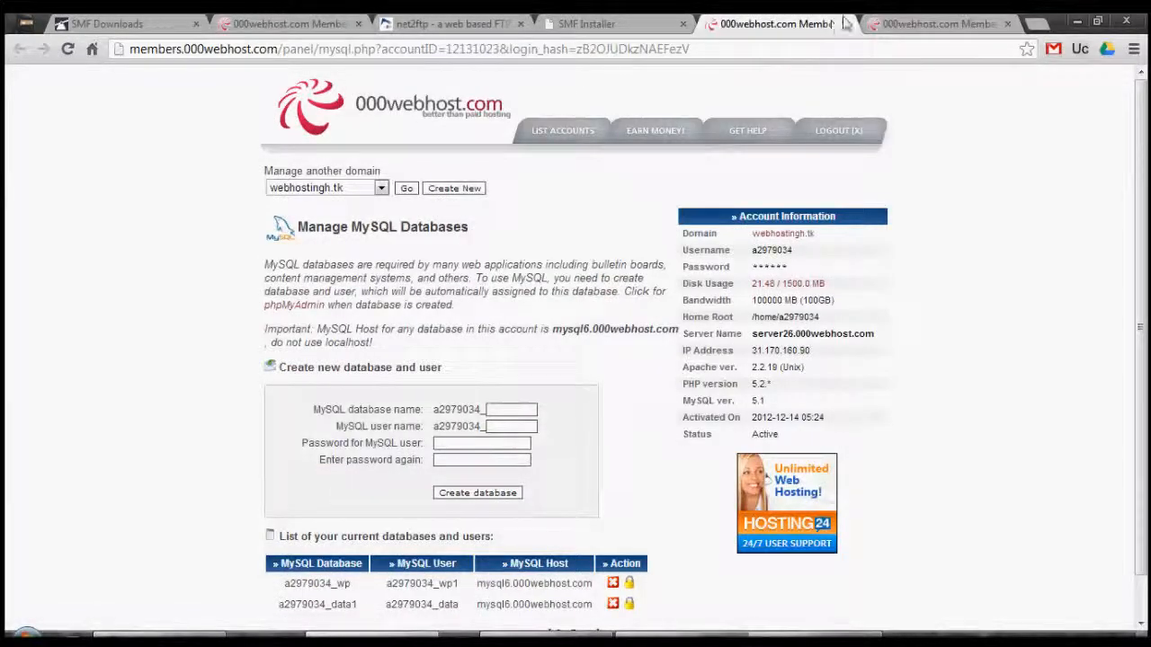
click(954, 22)
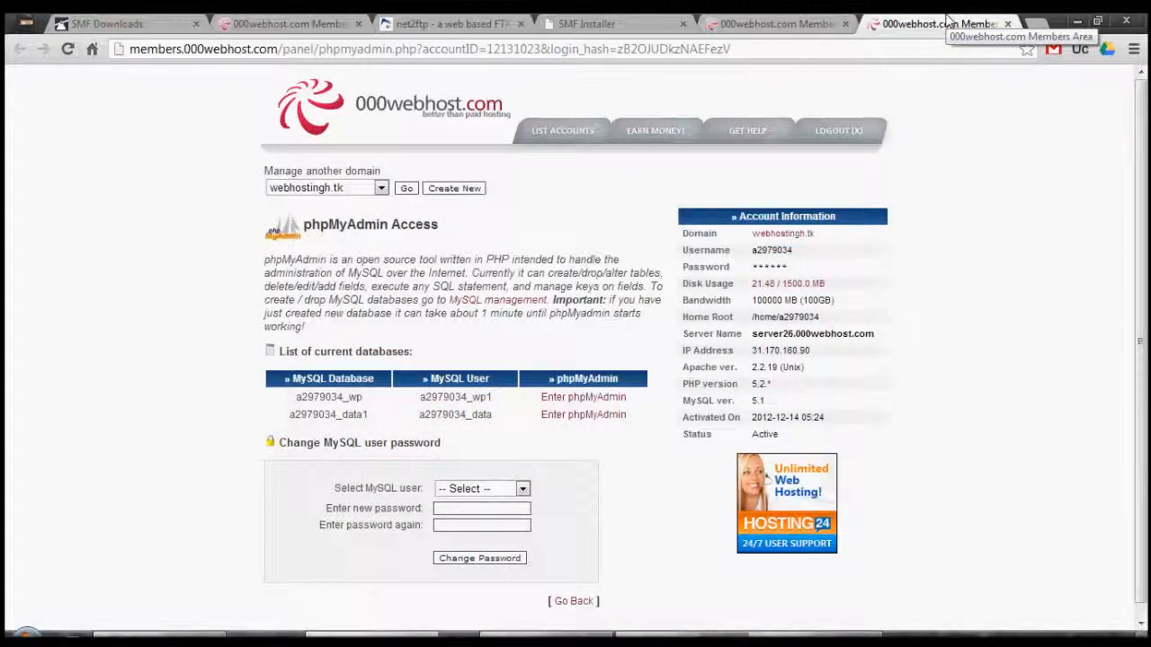
click(822, 23)
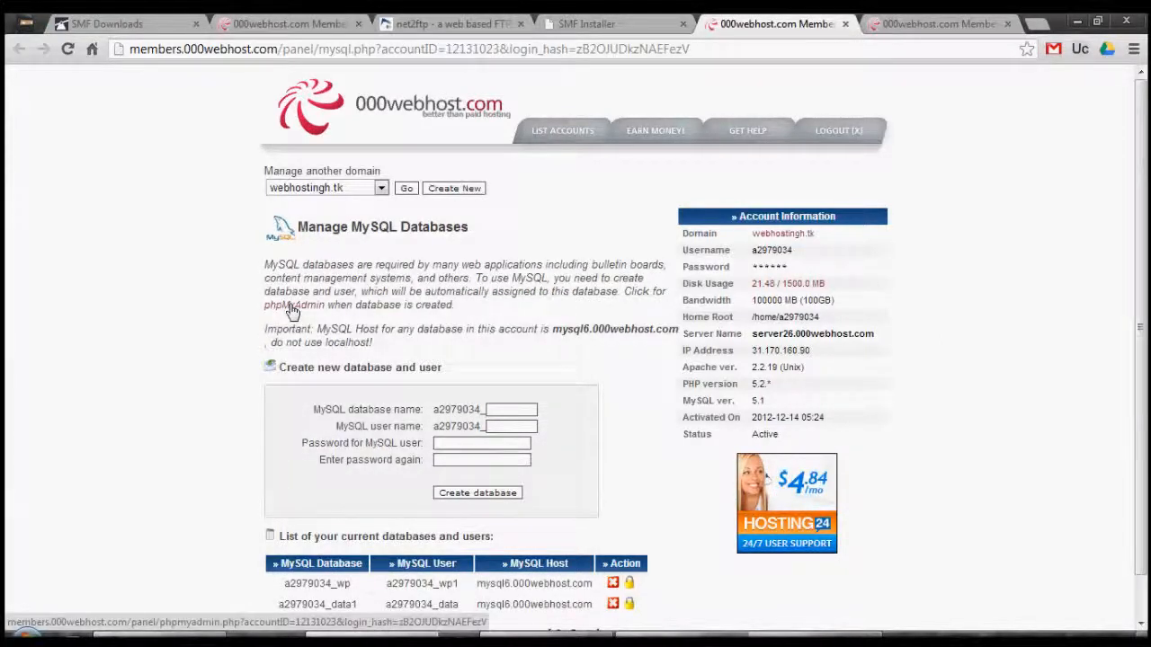
Copy the MySQL host name mysql6.000webhost.com and select localhost in the Server name field
drag(552, 323, 679, 335)
right_click(679, 335)
click(701, 340)
click(422, 24)
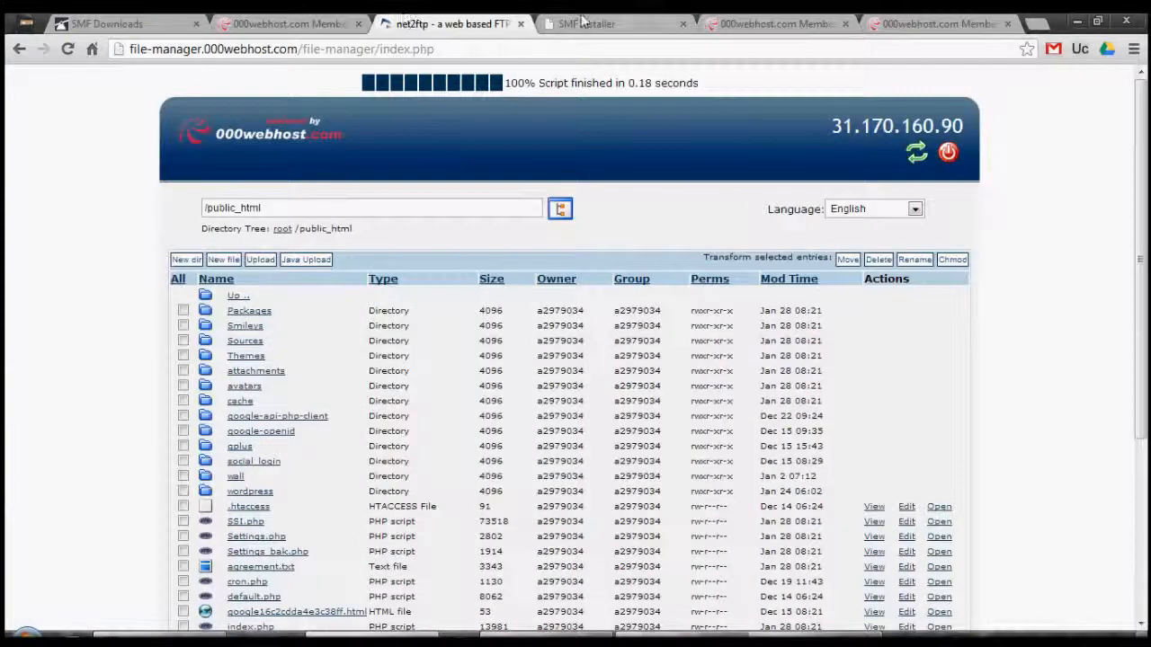
click(583, 22)
drag(352, 310, 202, 304)
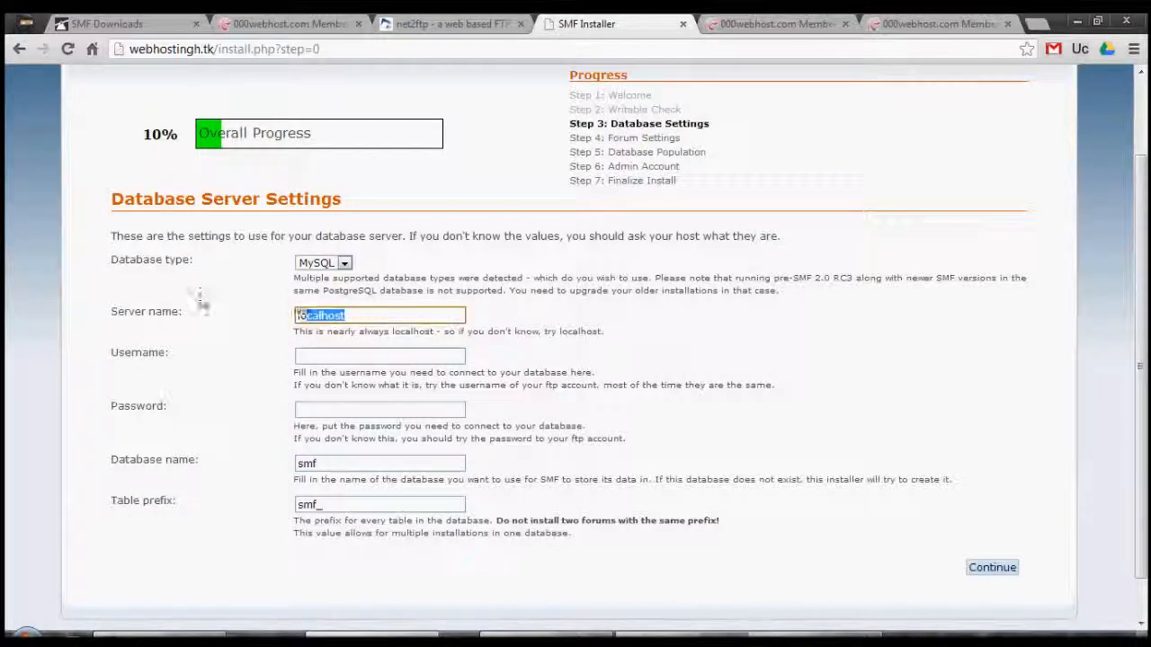
Paste the MySQL host name as server, and replace database name smf with the hosting panel's database name
key(ctrl+v)
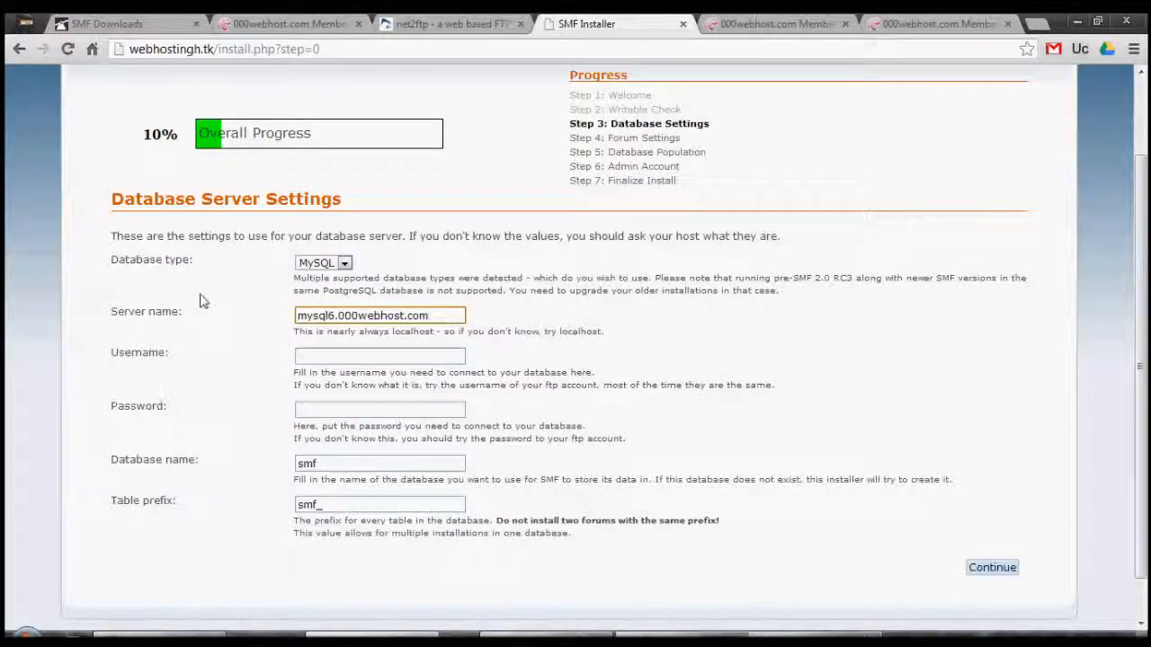
click(424, 23)
click(726, 23)
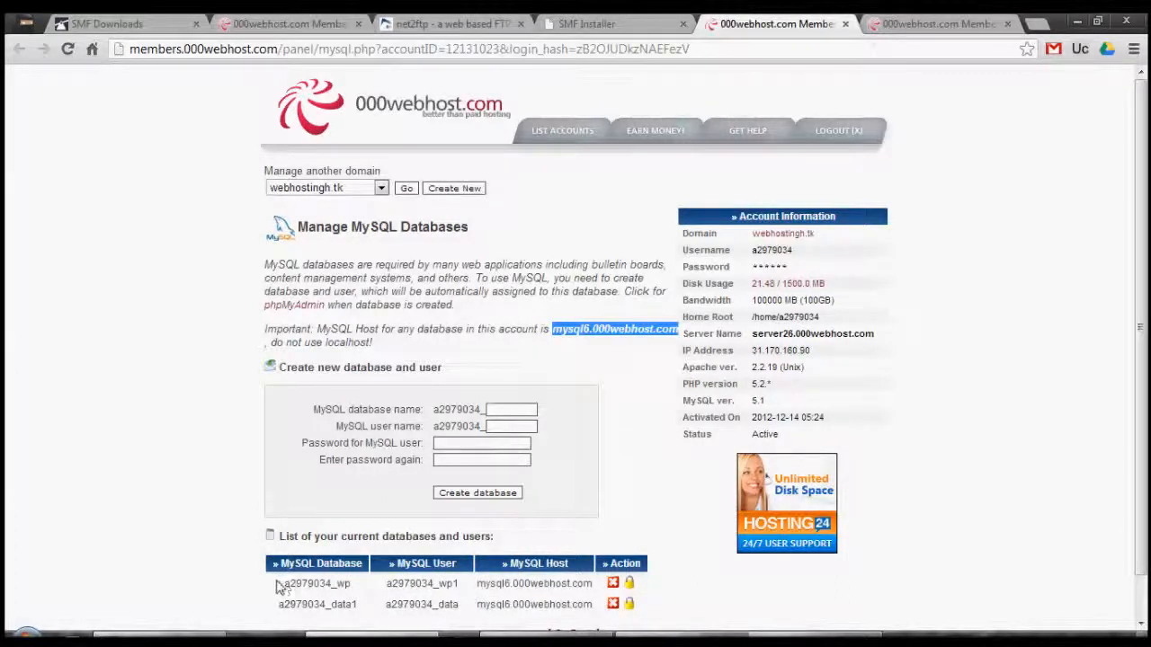
drag(279, 586, 352, 584)
right_click(329, 581)
click(367, 531)
click(593, 23)
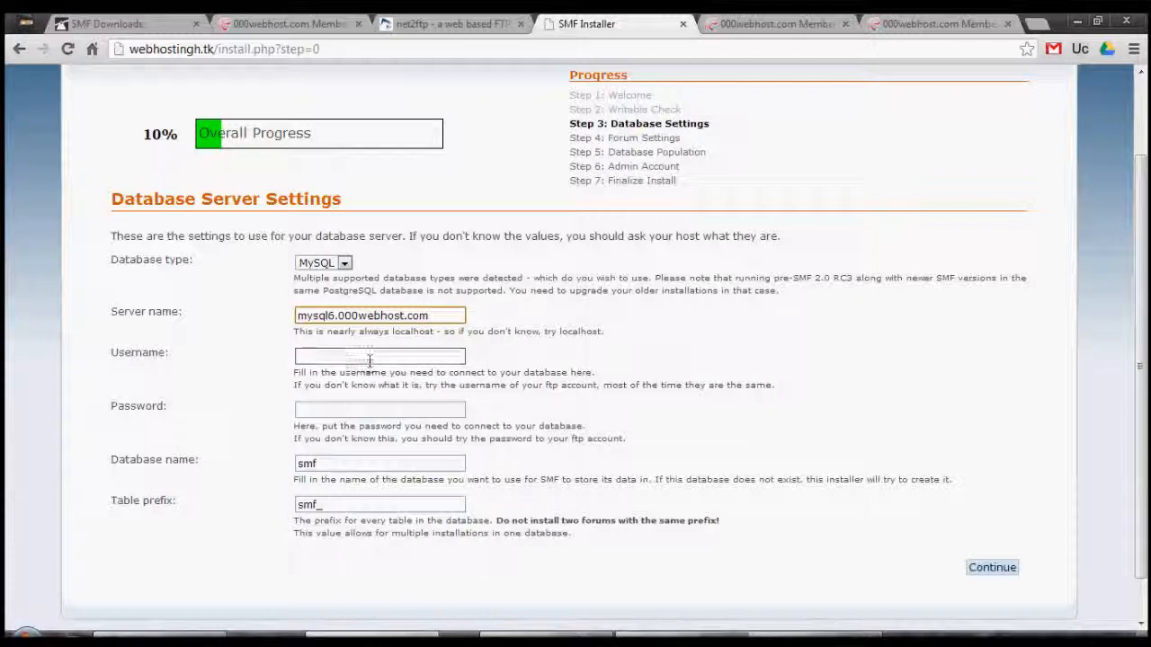
click(335, 462)
double_click(334, 462)
key(ctrl+v)
Paste the MySQL user name into Username, enter the database password, and submit
click(328, 356)
click(755, 25)
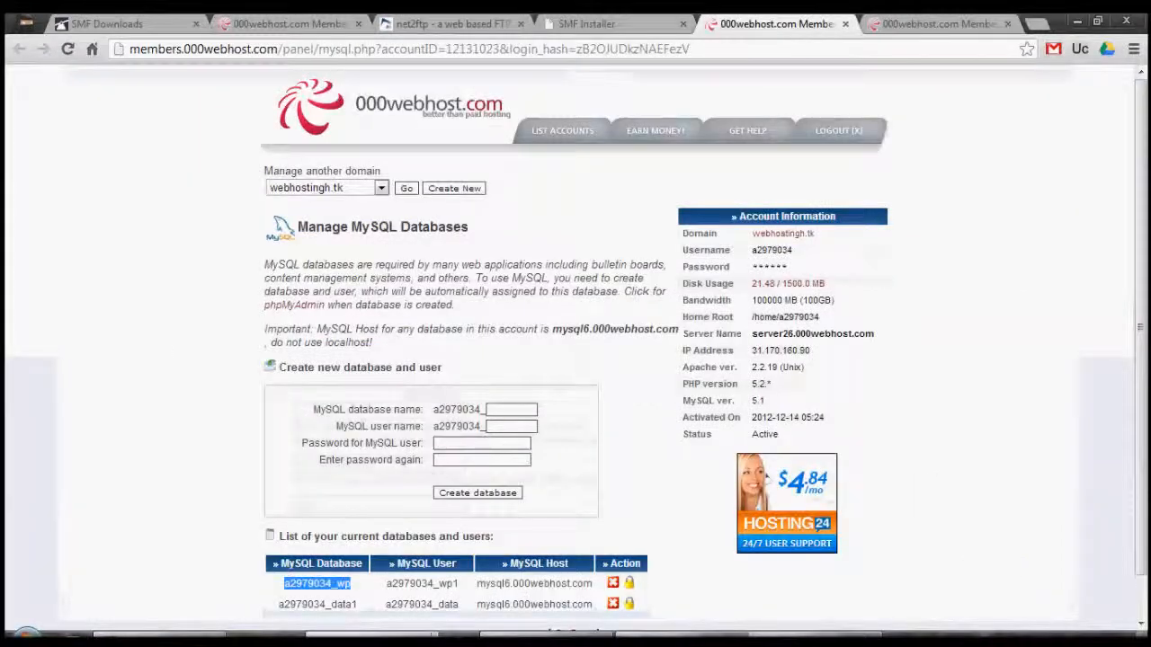
drag(386, 583, 457, 583)
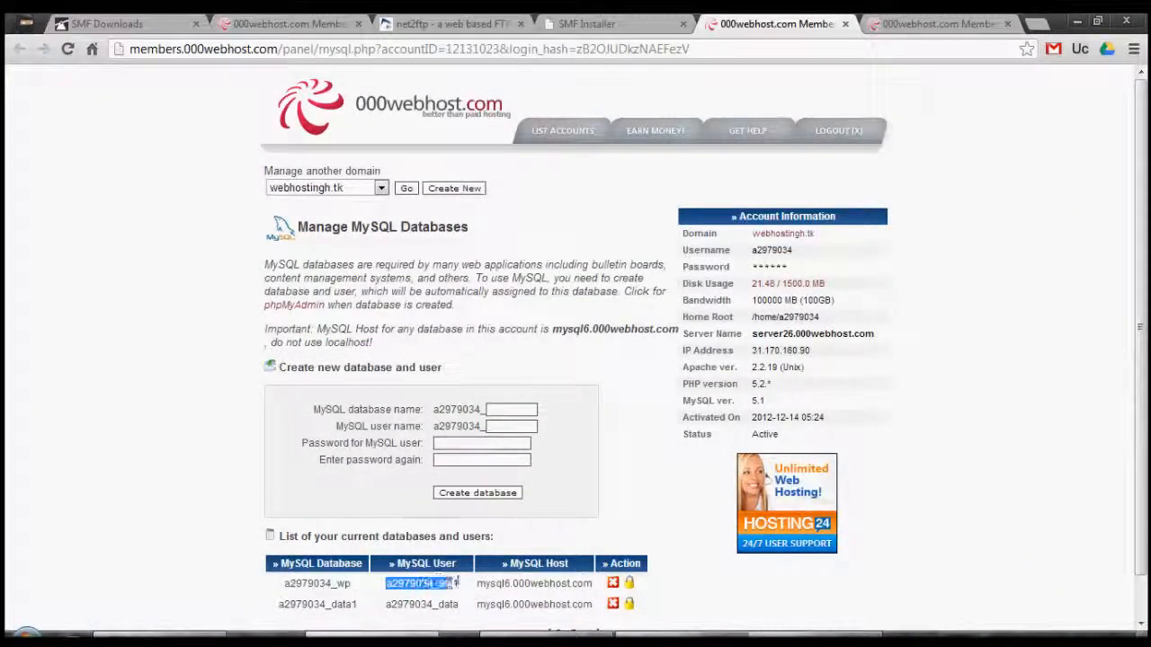
right_click(458, 584)
click(476, 527)
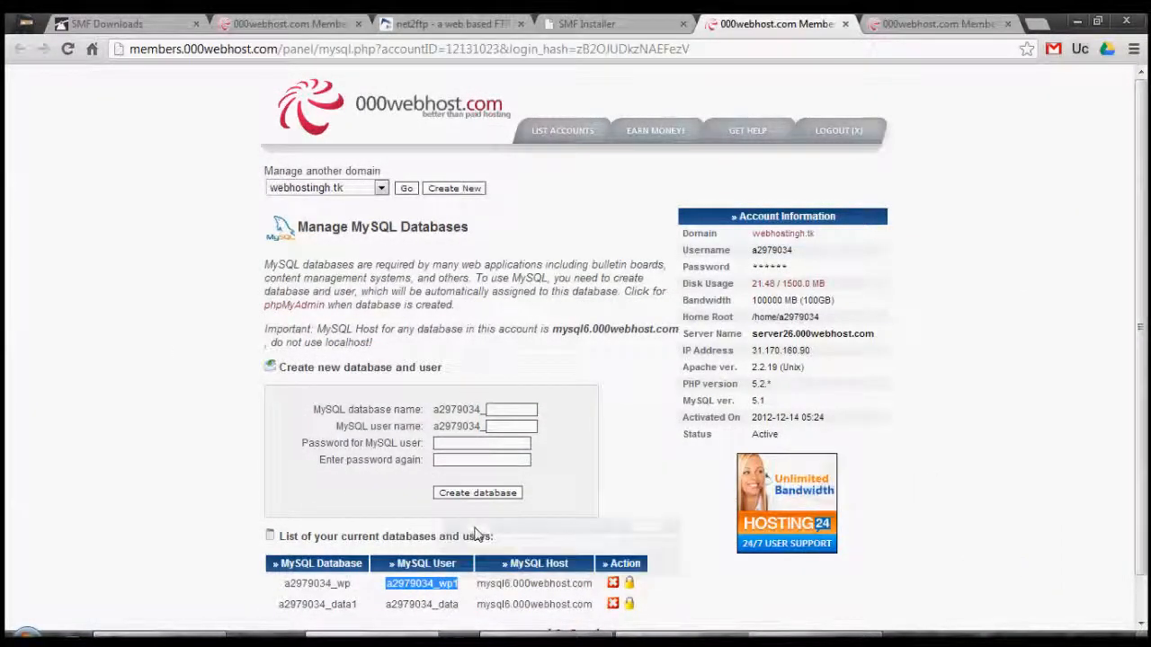
click(915, 19)
click(550, 24)
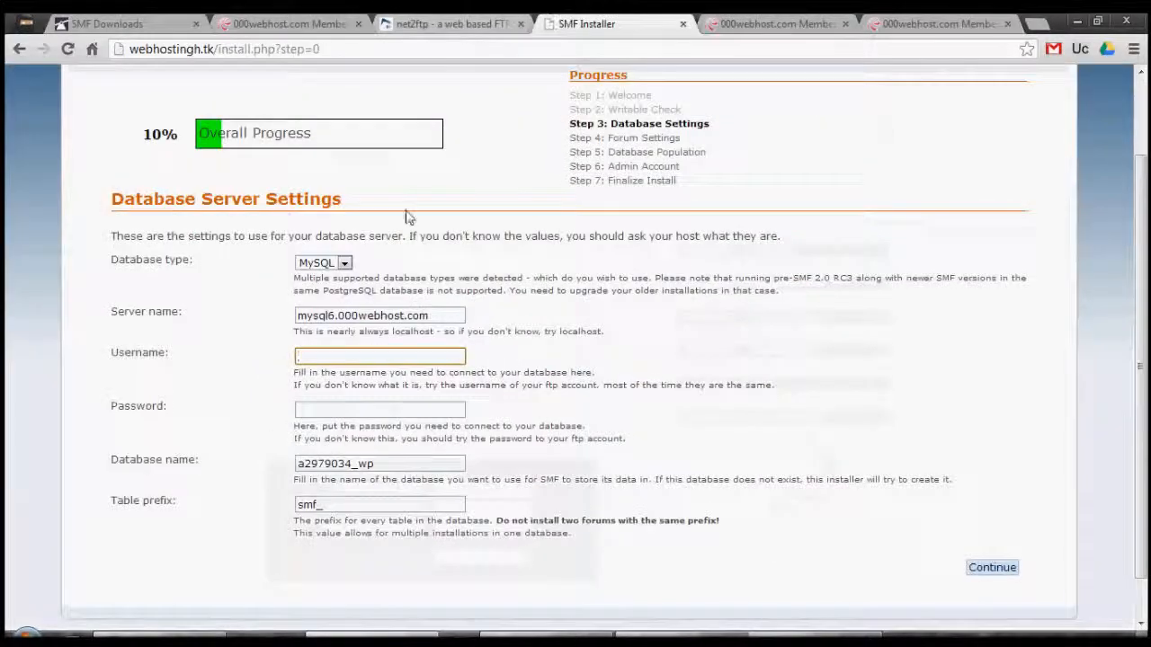
key(ctrl+v)
click(348, 411)
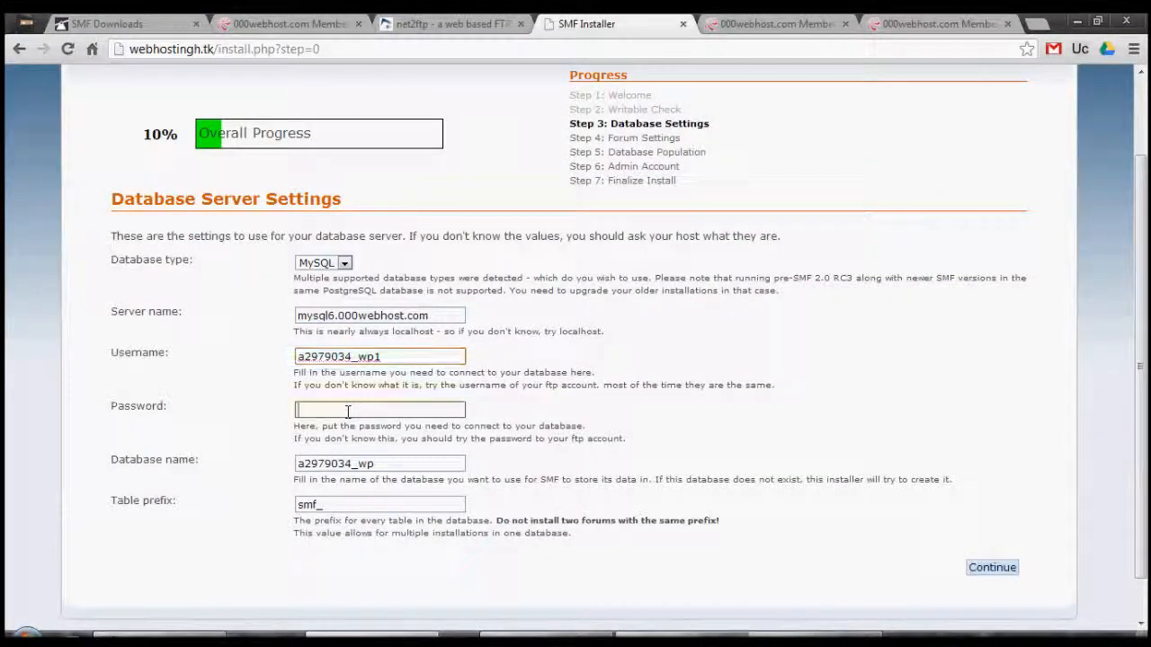
text(••)
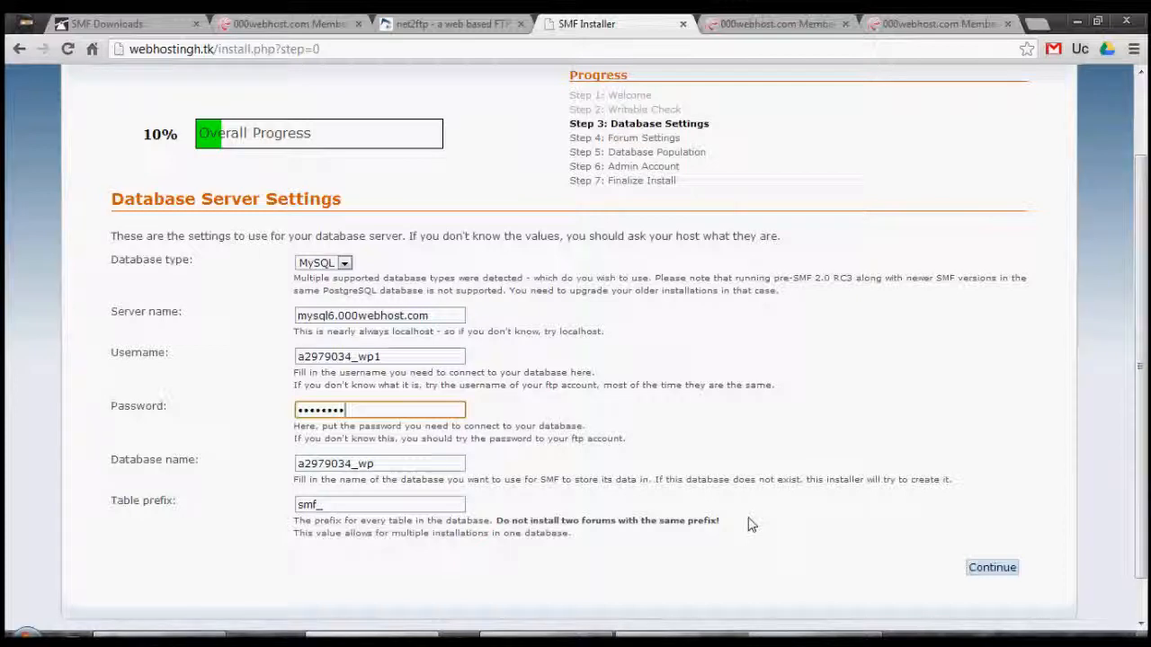
click(999, 570)
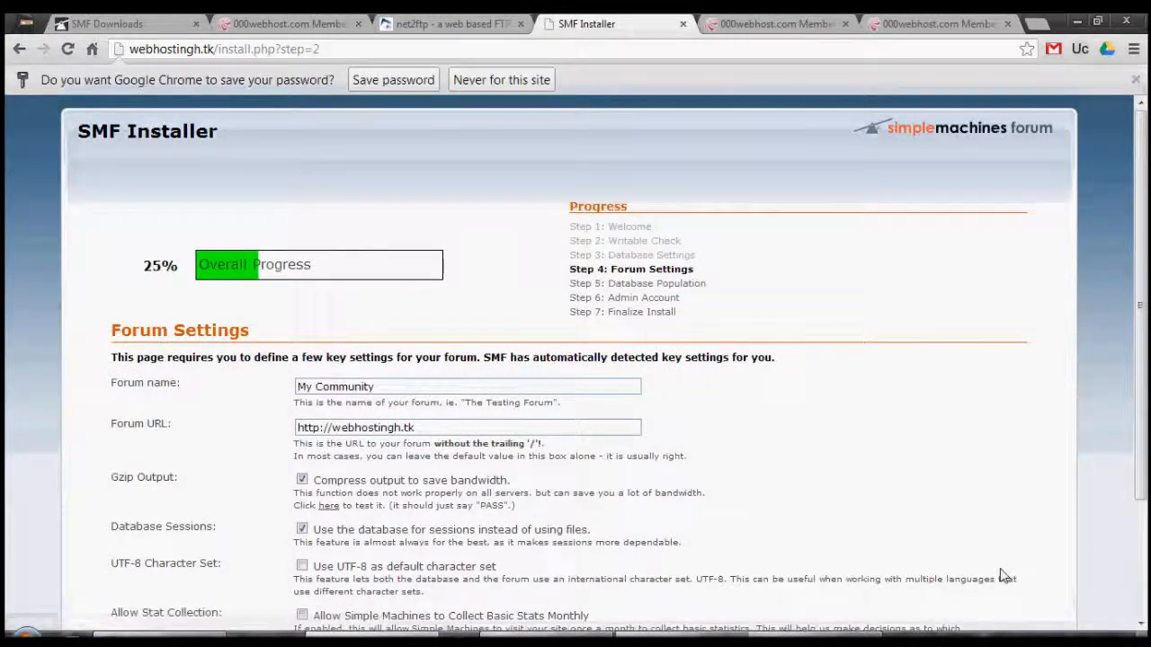
click(1134, 79)
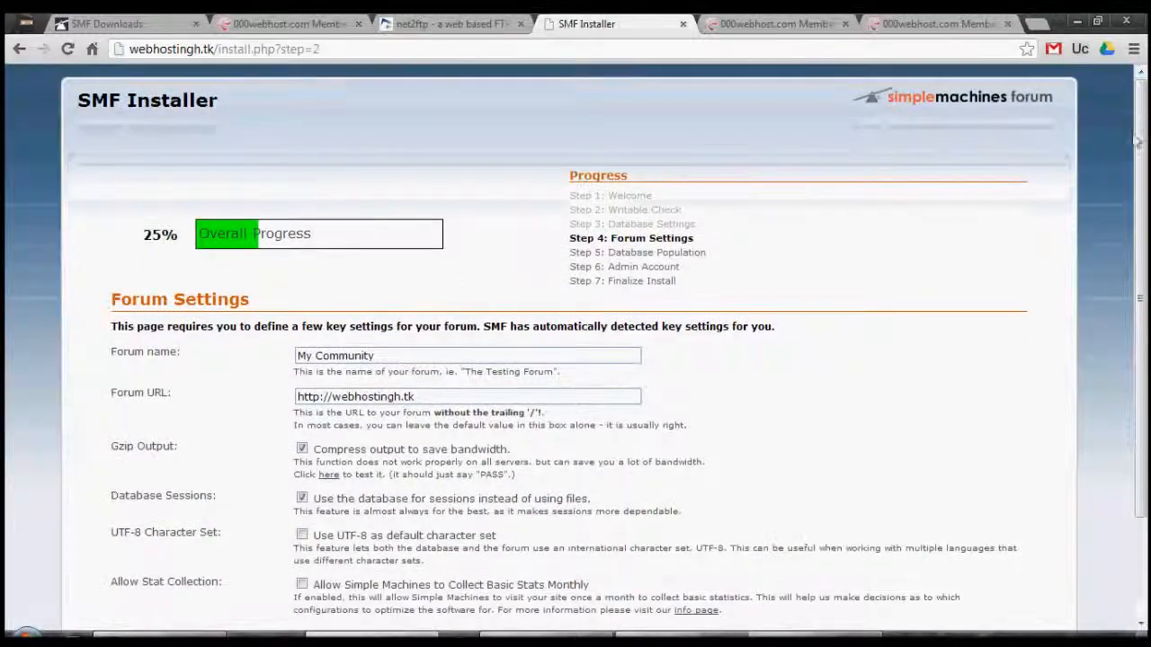
double_click(1131, 81)
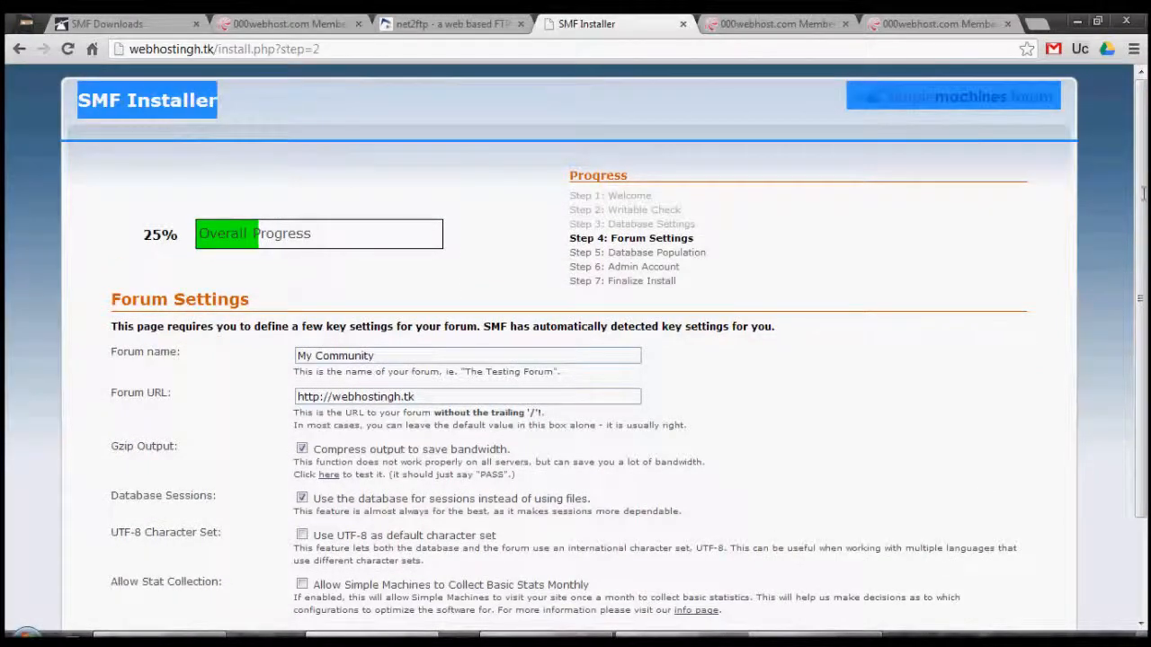
click(930, 144)
drag(1143, 175, 1147, 233)
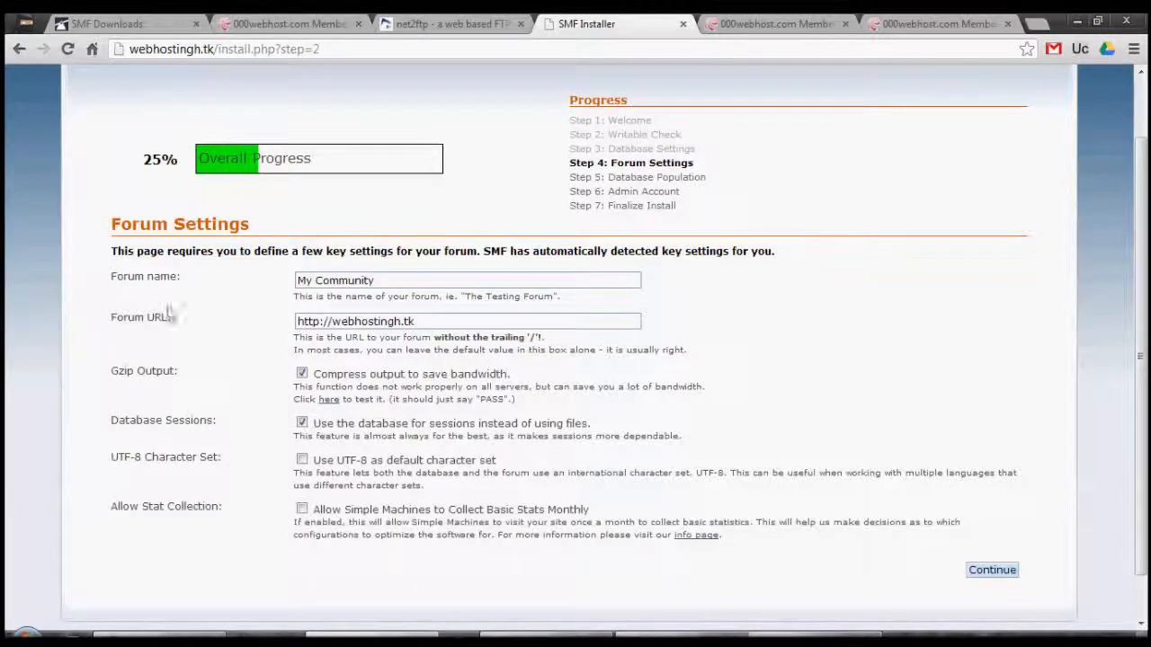
click(436, 315)
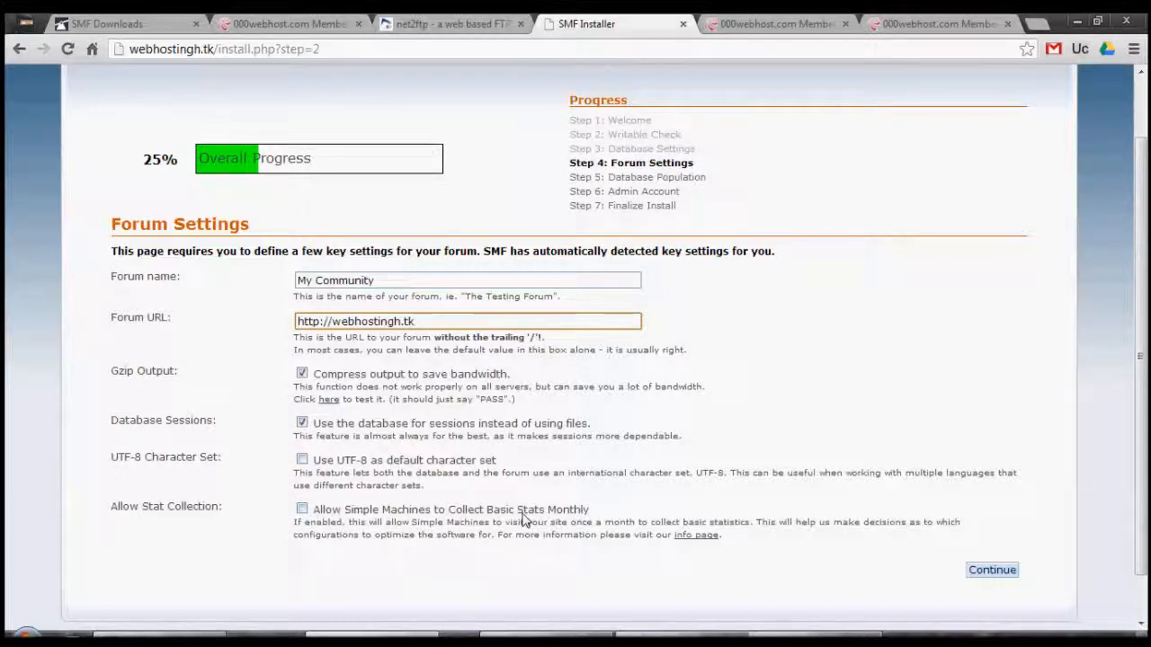
click(990, 570)
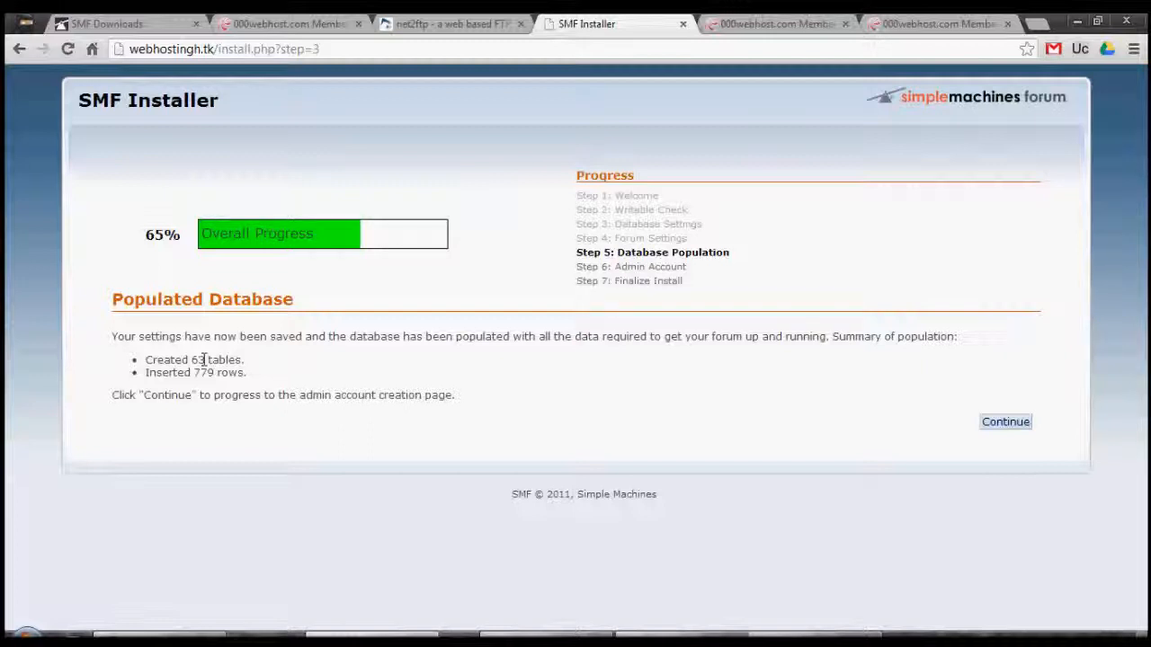
On the admin account form, enter username admin and type the account password twice
click(1007, 423)
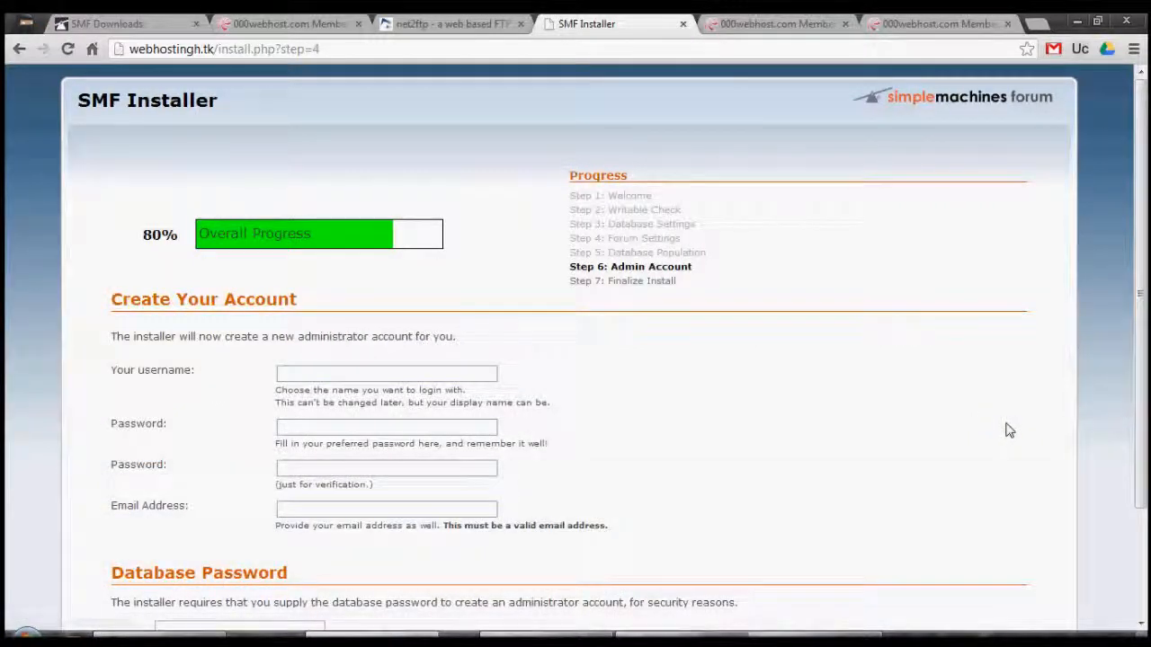
click(403, 368)
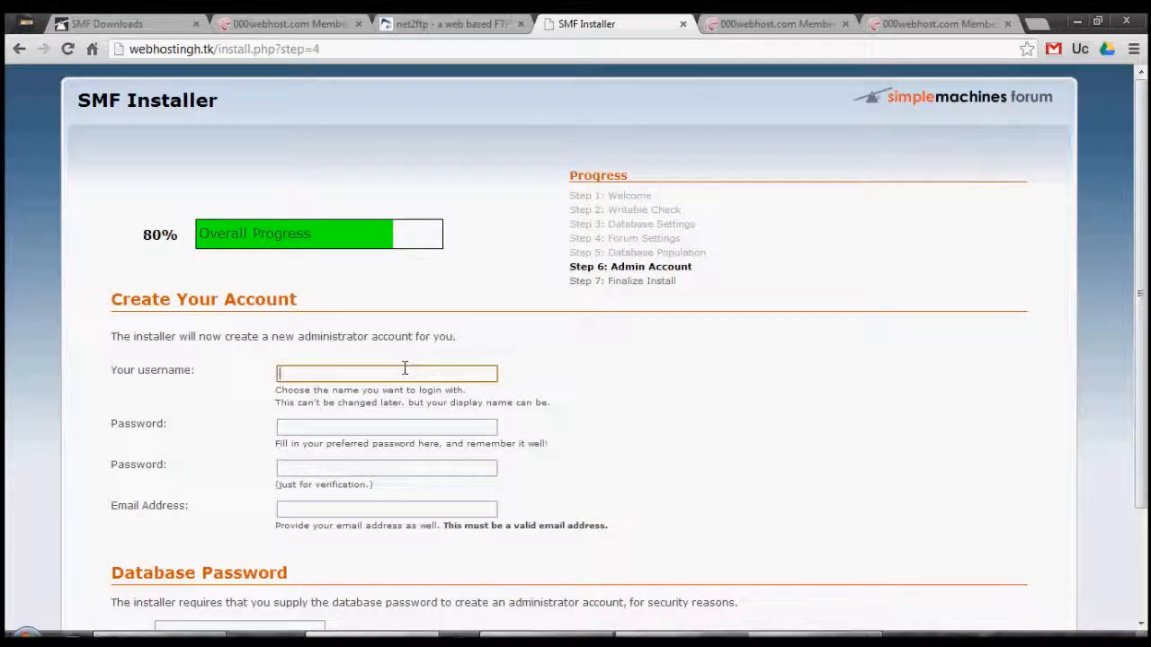
click(390, 392)
click(383, 423)
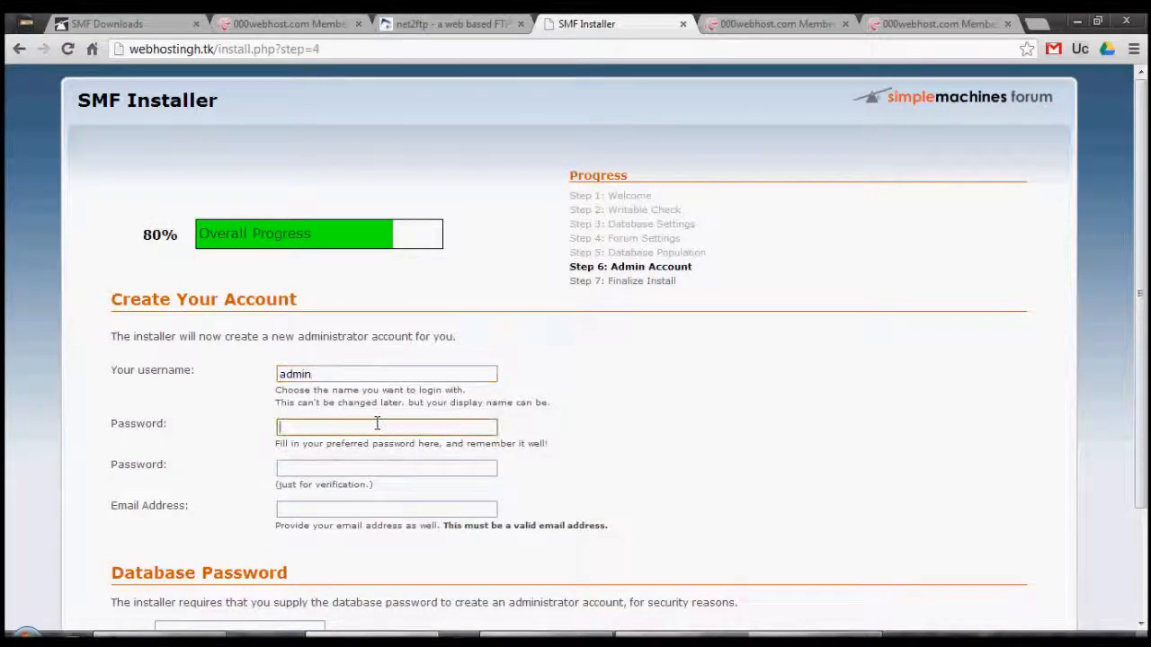
text(admin)
key(Tab)
text(admi)
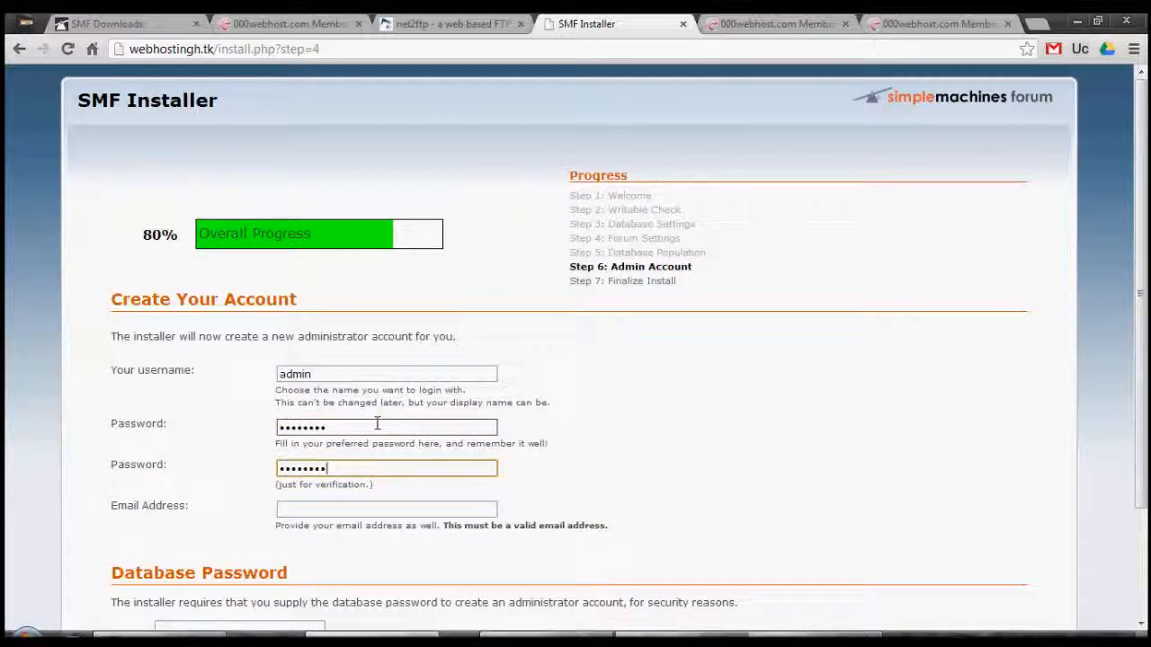
Fill the admin e-mail from a saved address, enter the database password, and submit to finish installing
click(331, 509)
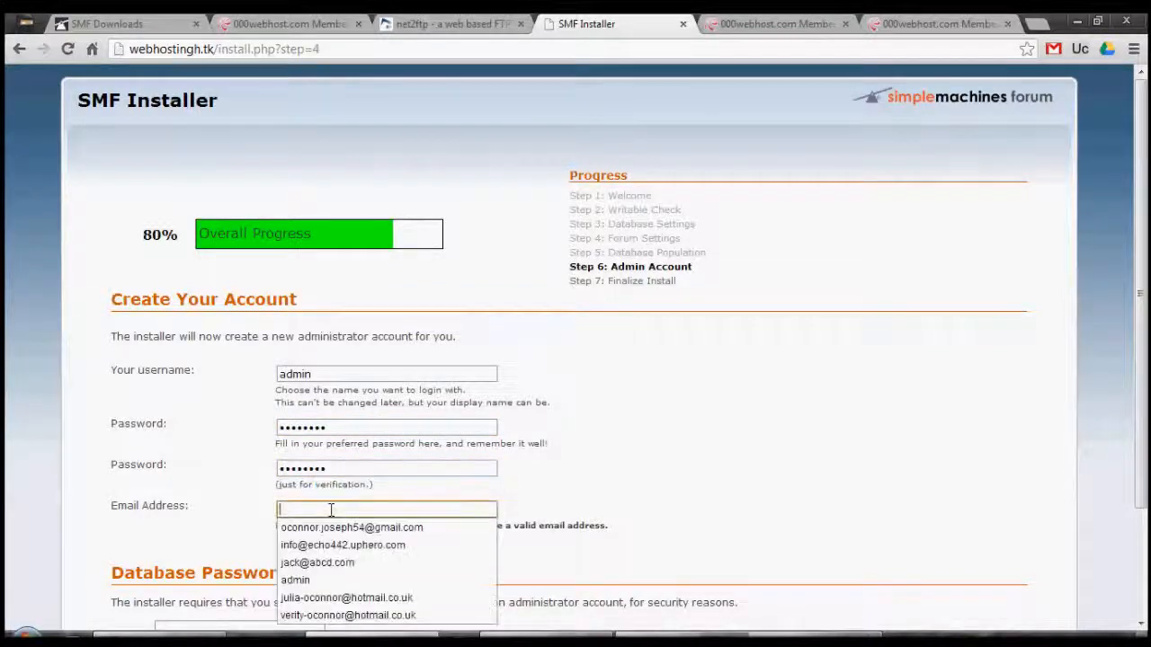
click(334, 545)
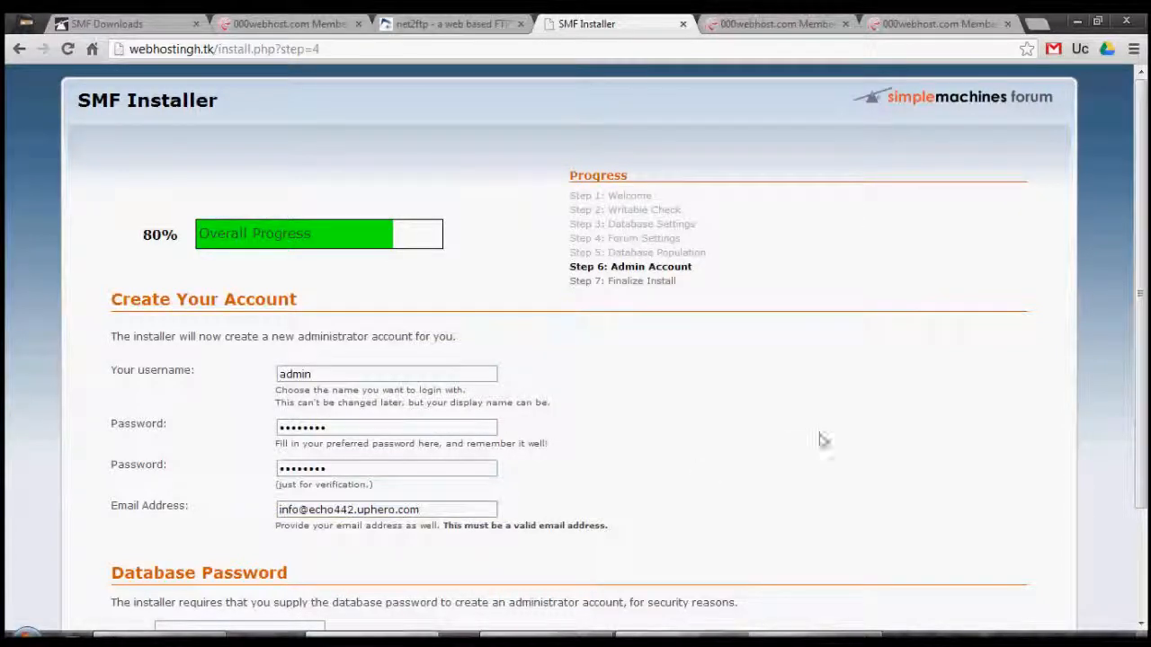
scroll(576, 449, down, 3)
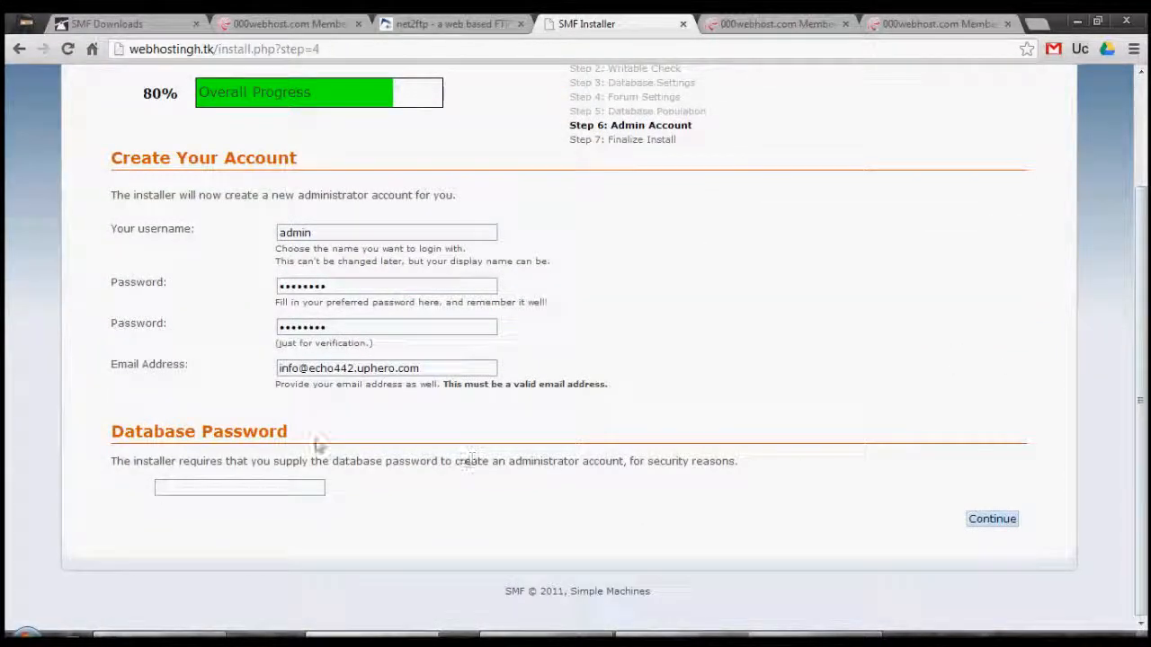
click(190, 485)
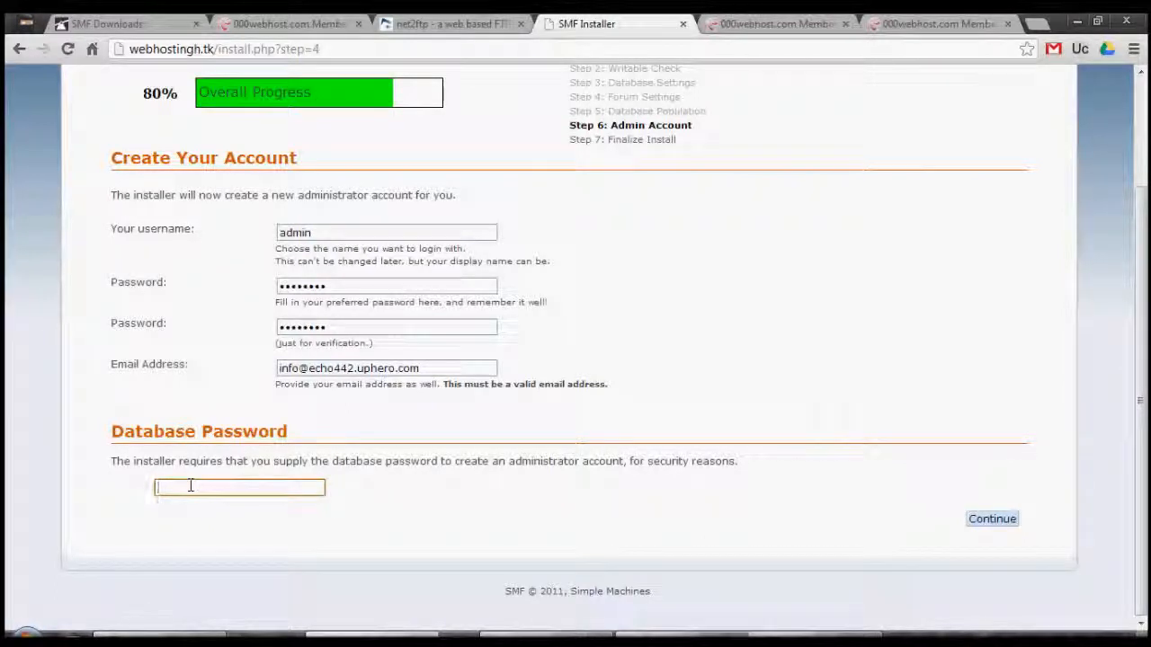
text(********)
click(973, 522)
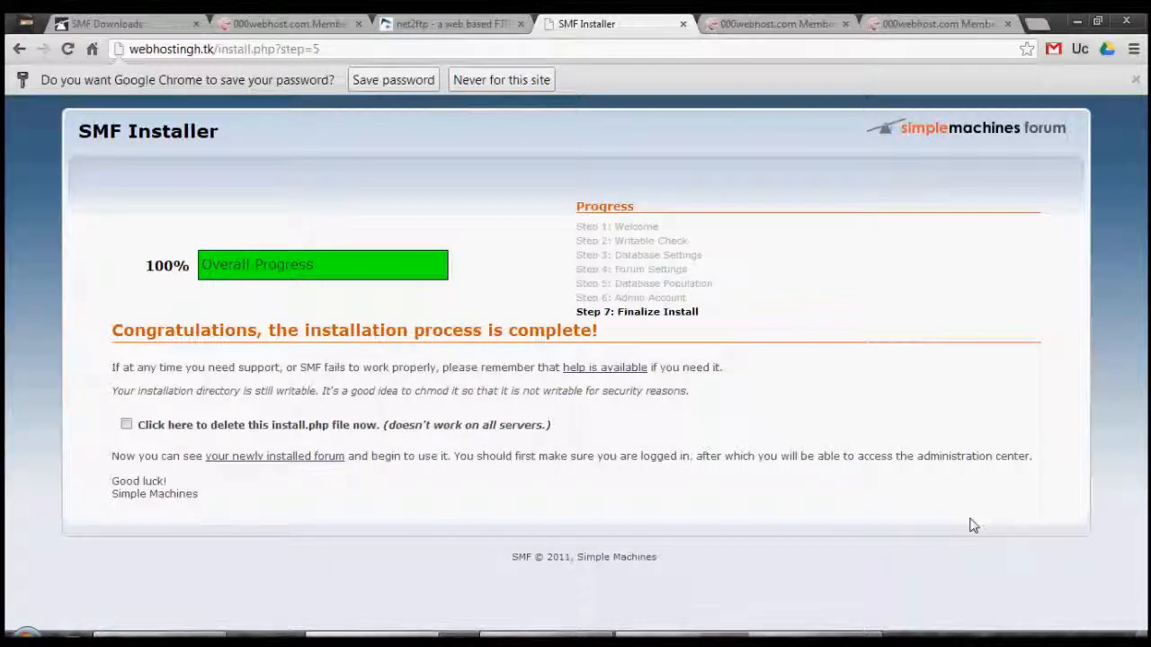
Dismiss the save-password bar, mark install.php for deletion, and open the new My Community forum
click(1137, 81)
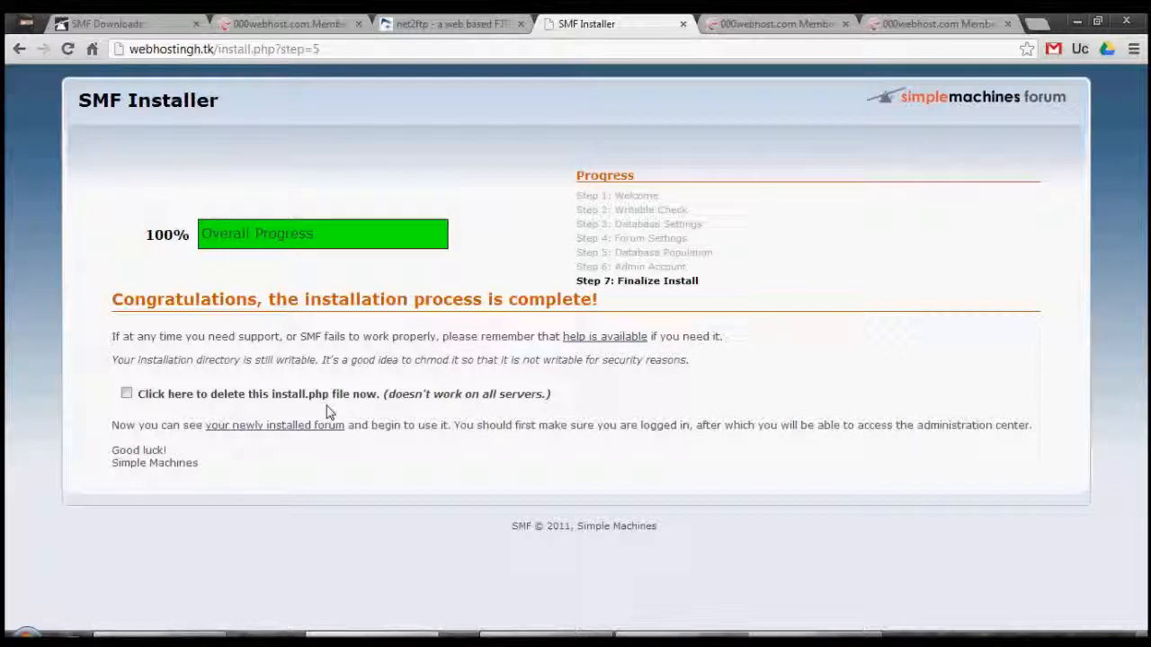
click(158, 401)
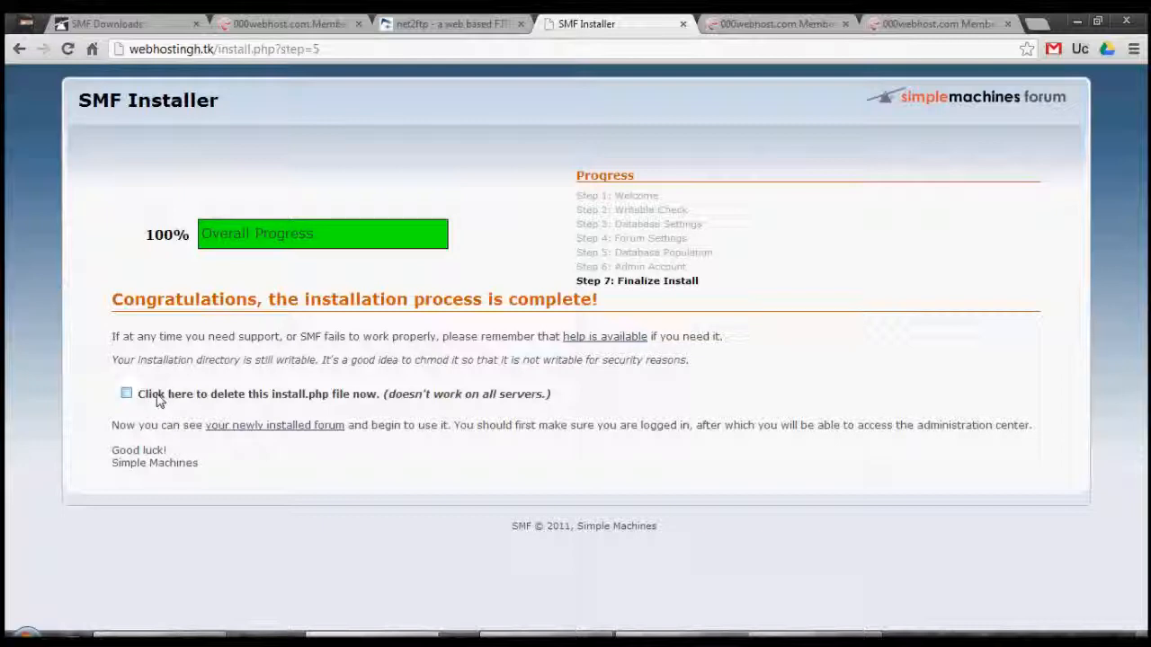
click(326, 427)
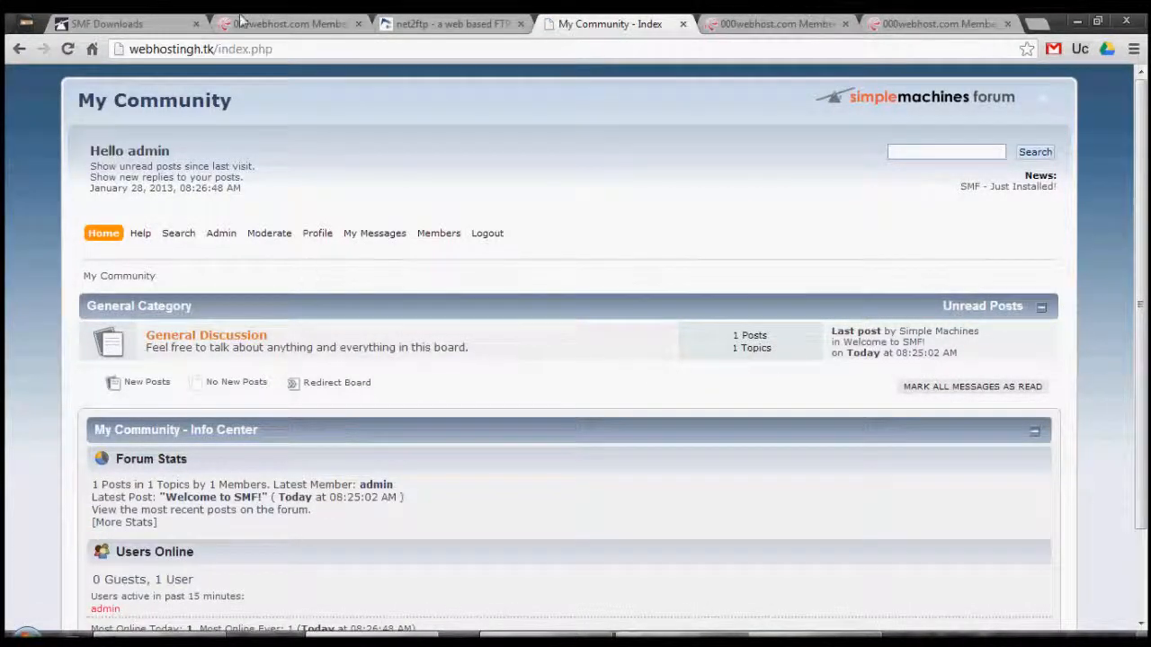
click(124, 21)
click(603, 22)
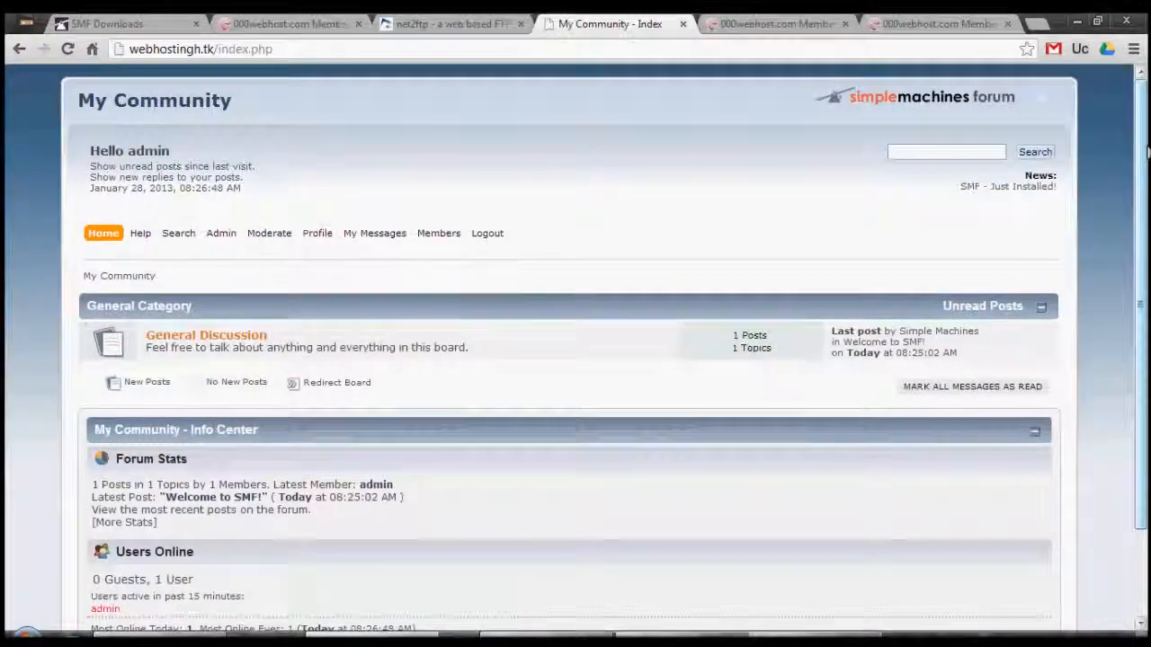
drag(1147, 153, 1147, 355)
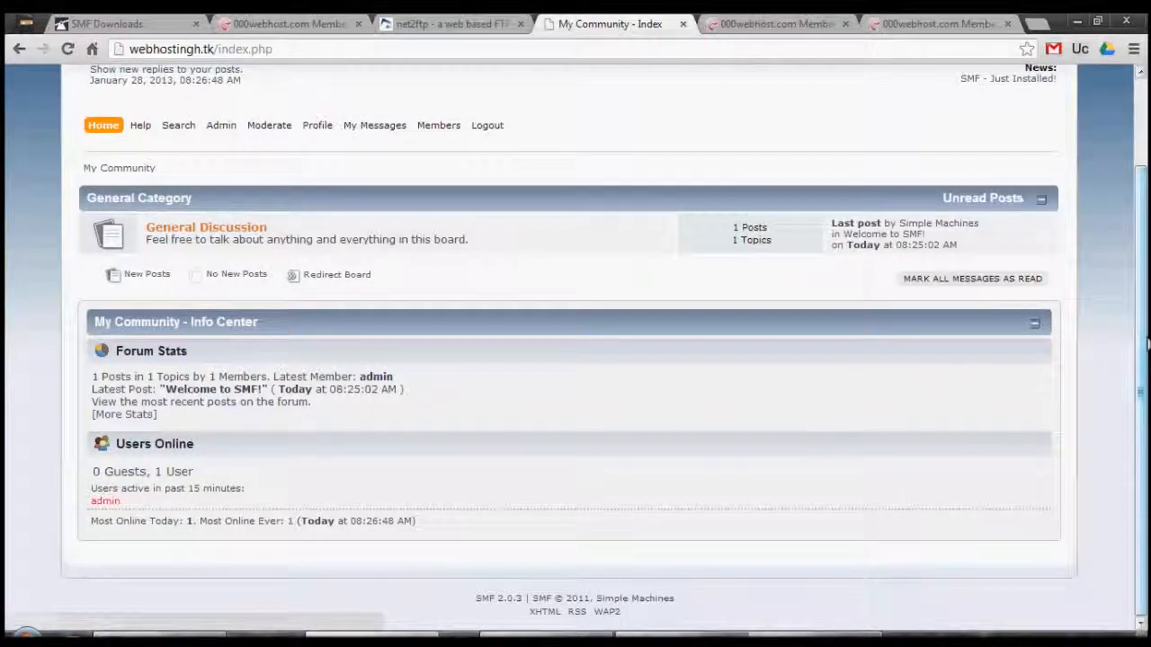
drag(1147, 344, 1148, 252)
mouse_move(225, 235)
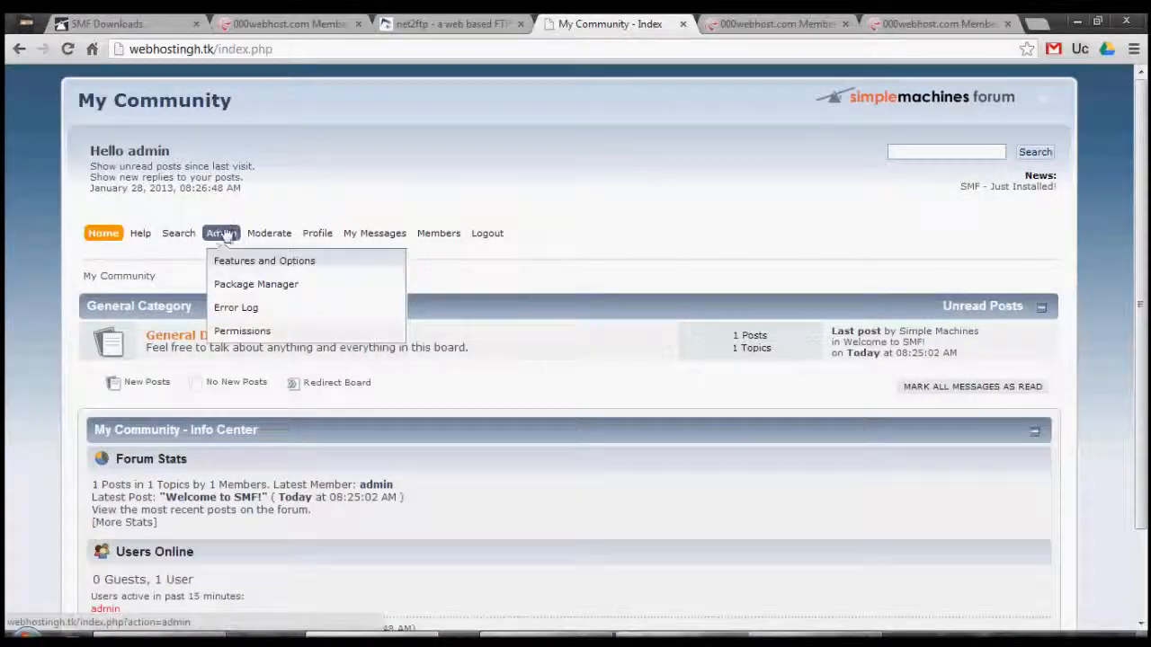